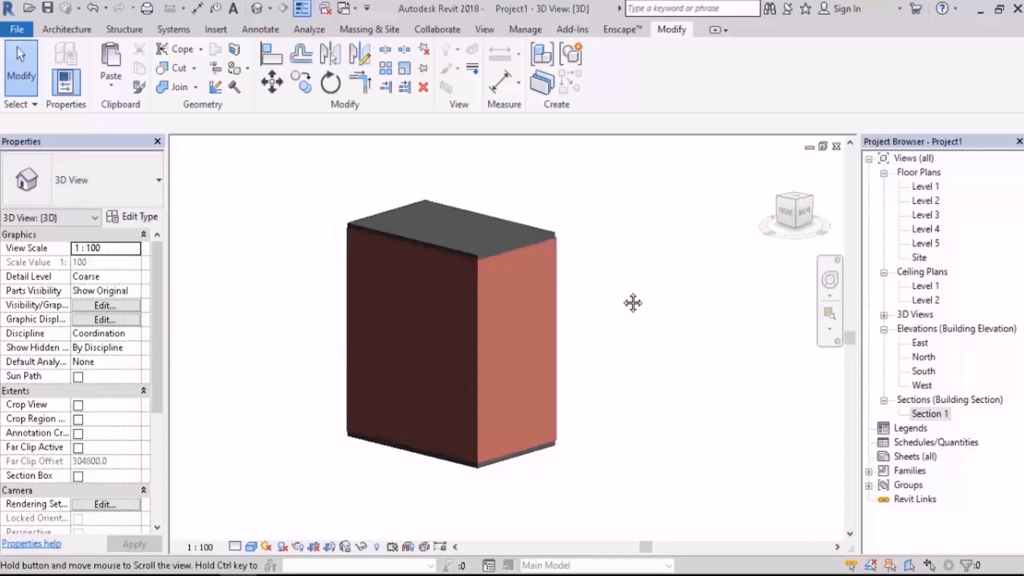
# Open the Section 1 building section view and frame the building with its level lines
pyautogui.doubleClick(930, 413)
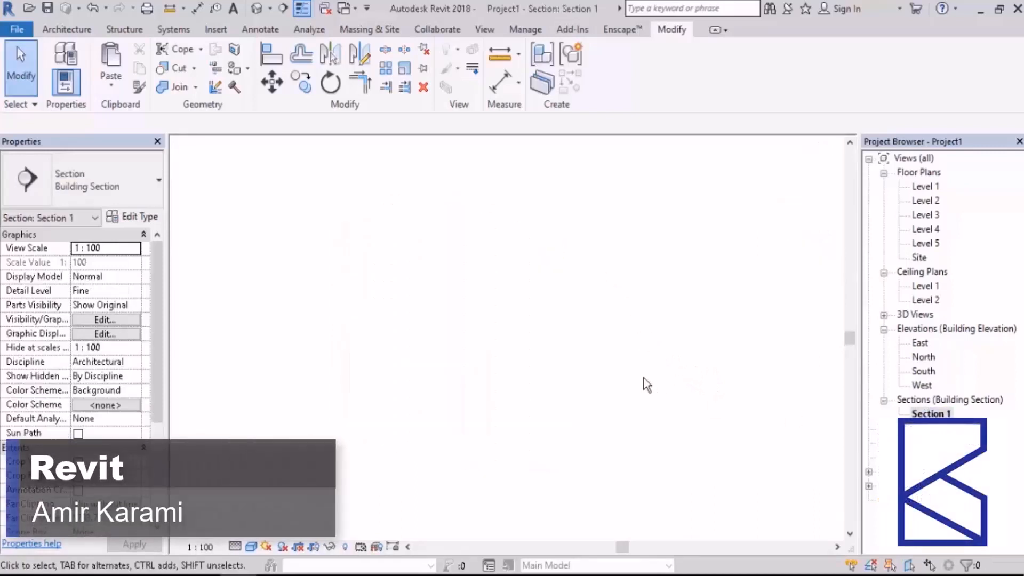
pyautogui.scroll(1, 417, 432)
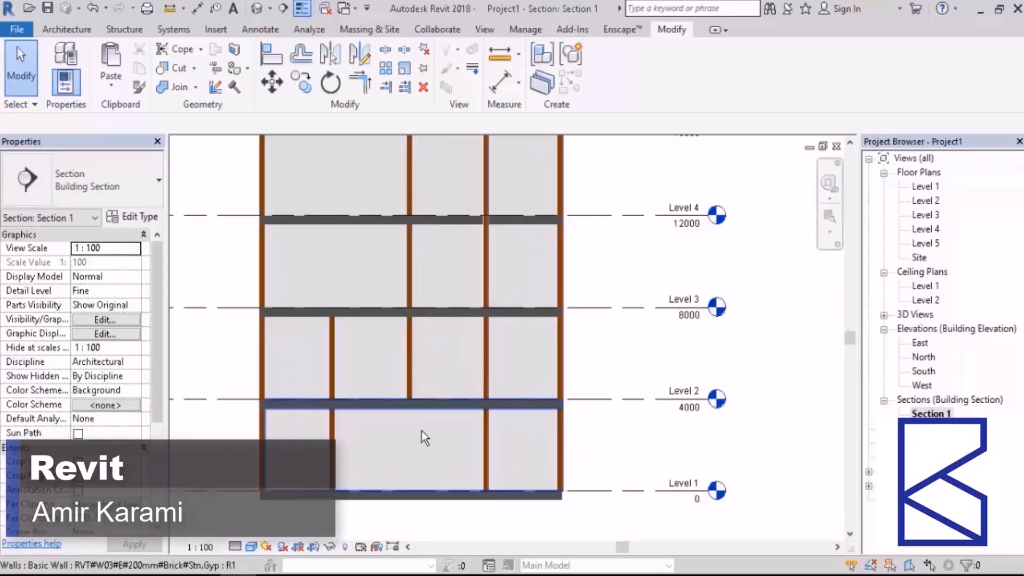
pyautogui.scroll(-1, 509, 417)
pyautogui.moveTo(591, 376); pyautogui.dragTo(560, 383, button='middle')
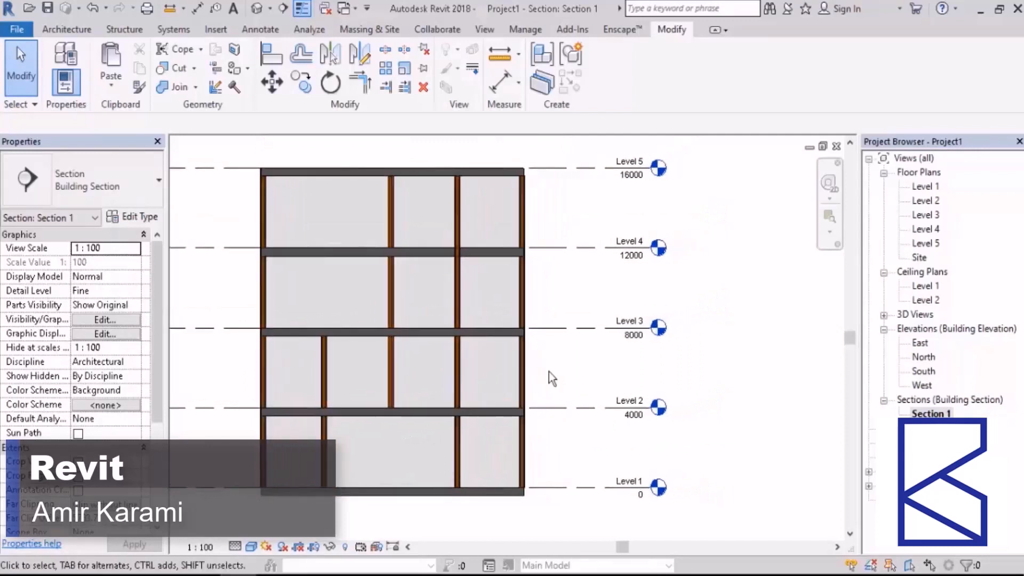
pyautogui.moveTo(691, 394); pyautogui.dragTo(674, 400, button='middle')
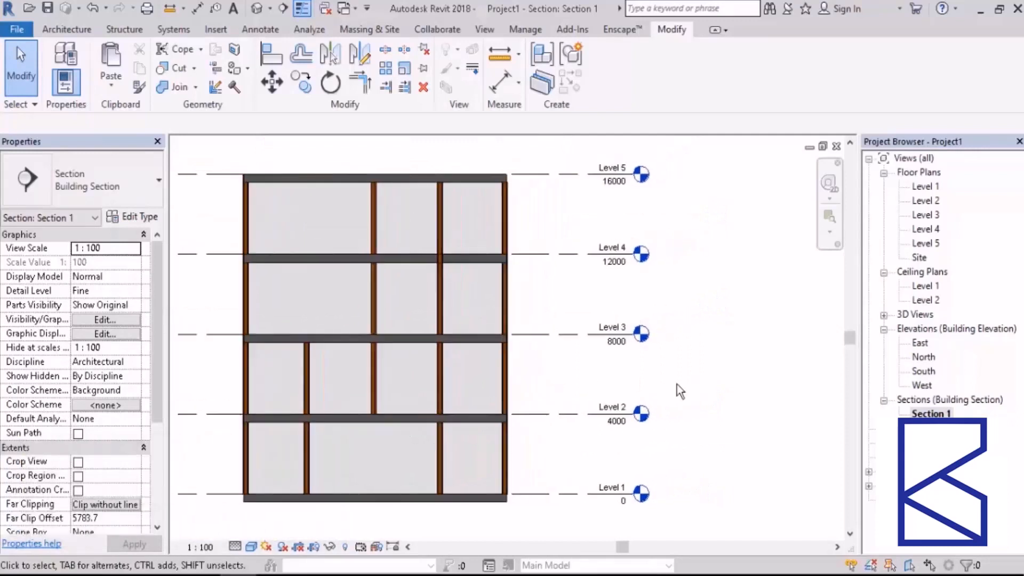
pyautogui.moveTo(713, 361); pyautogui.dragTo(682, 370, button='middle')
pyautogui.scroll(-1, 549, 248)
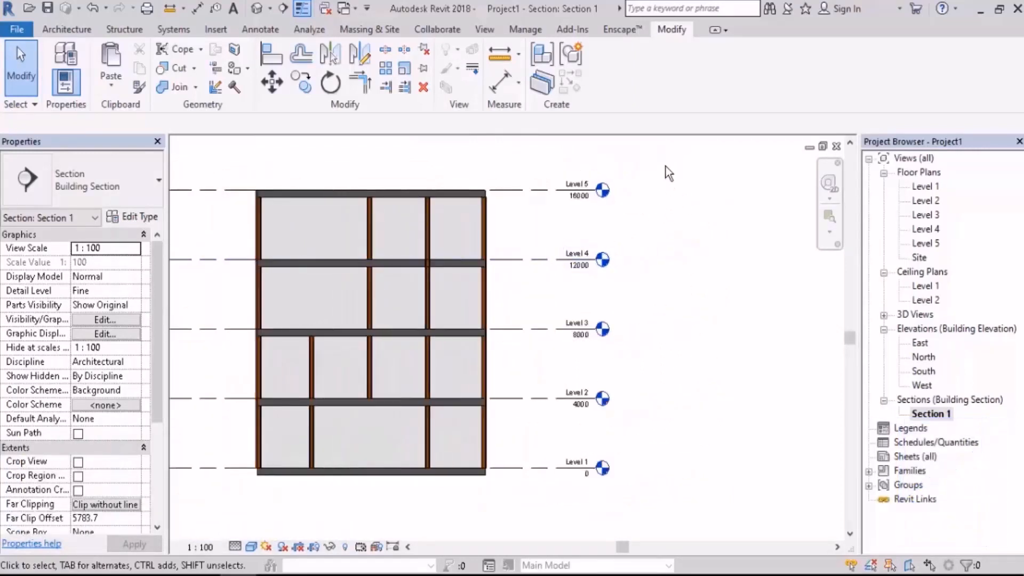
pyautogui.moveTo(665, 163); pyautogui.dragTo(582, 342)
pyautogui.moveTo(566, 424); pyautogui.dragTo(720, 241)
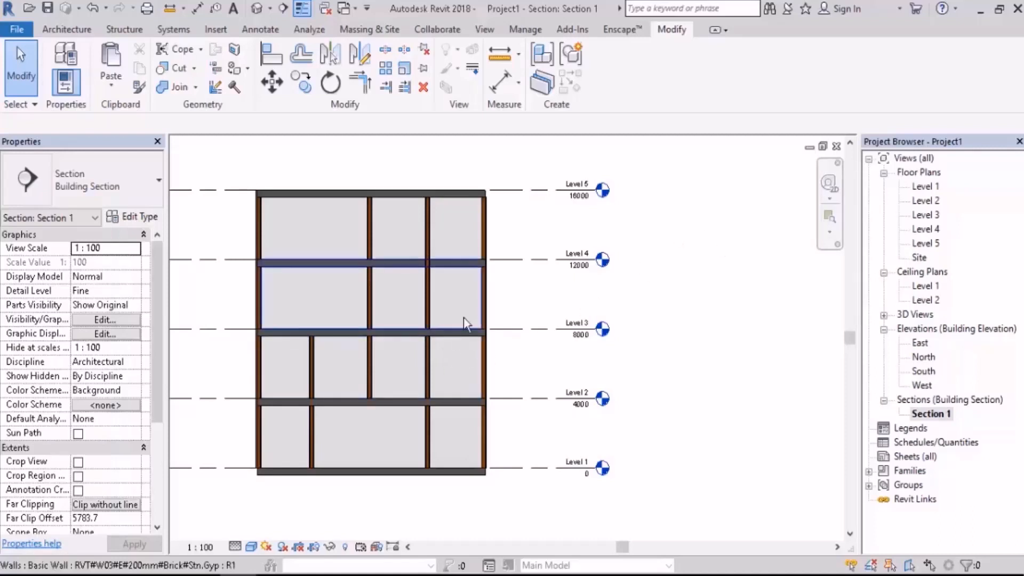
pyautogui.scroll(2, 465, 320)
pyautogui.moveTo(546, 313); pyautogui.dragTo(562, 292, button='middle')
pyautogui.scroll(-1, 581, 310)
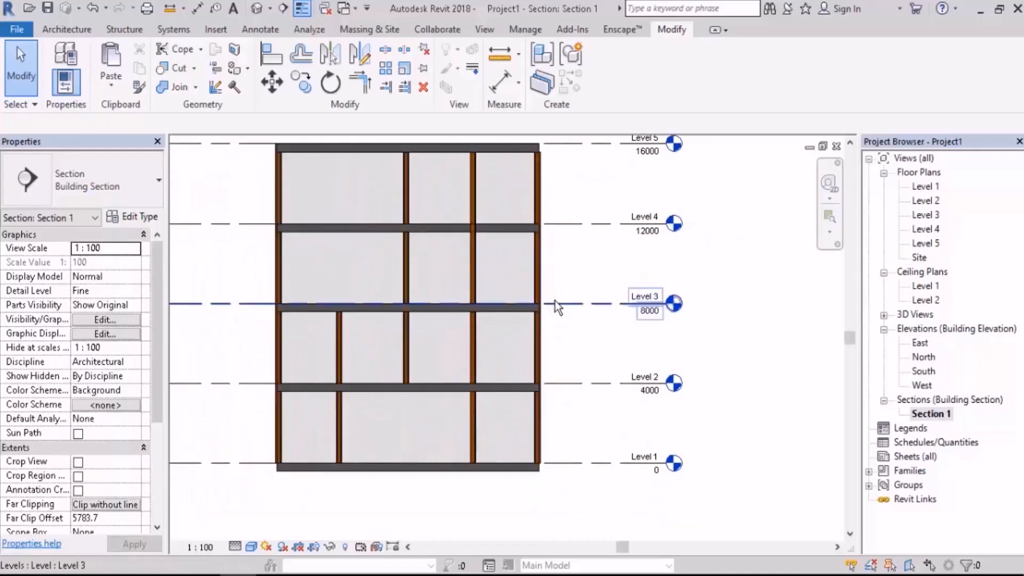
# Draw a new level across the building about 300 mm above Level 1, extending past the existing level heads
pyautogui.click(71, 29)
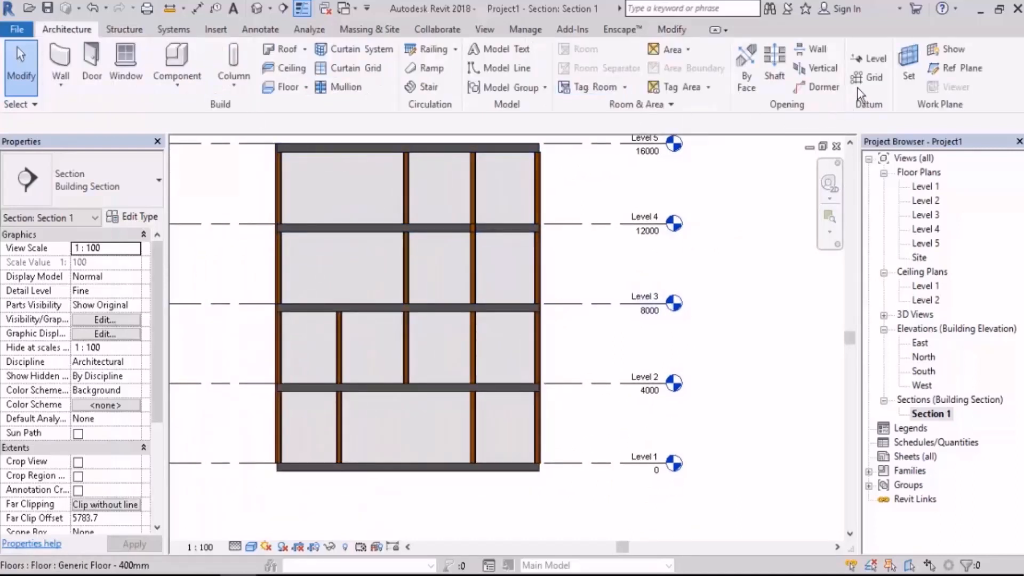
pyautogui.click(870, 58)
pyautogui.moveTo(588, 429); pyautogui.dragTo(587, 394, button='middle')
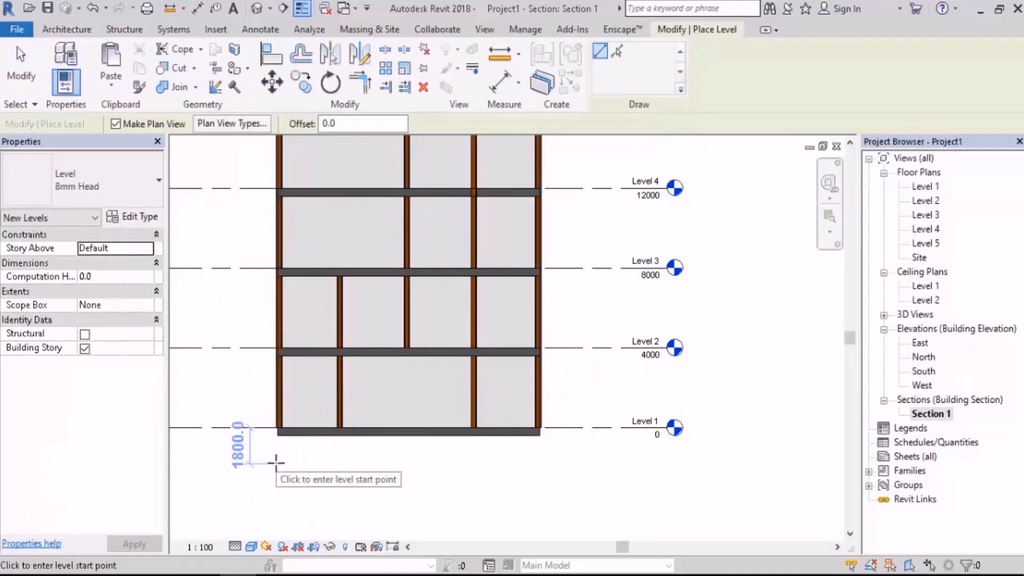
pyautogui.scroll(2, 215, 418)
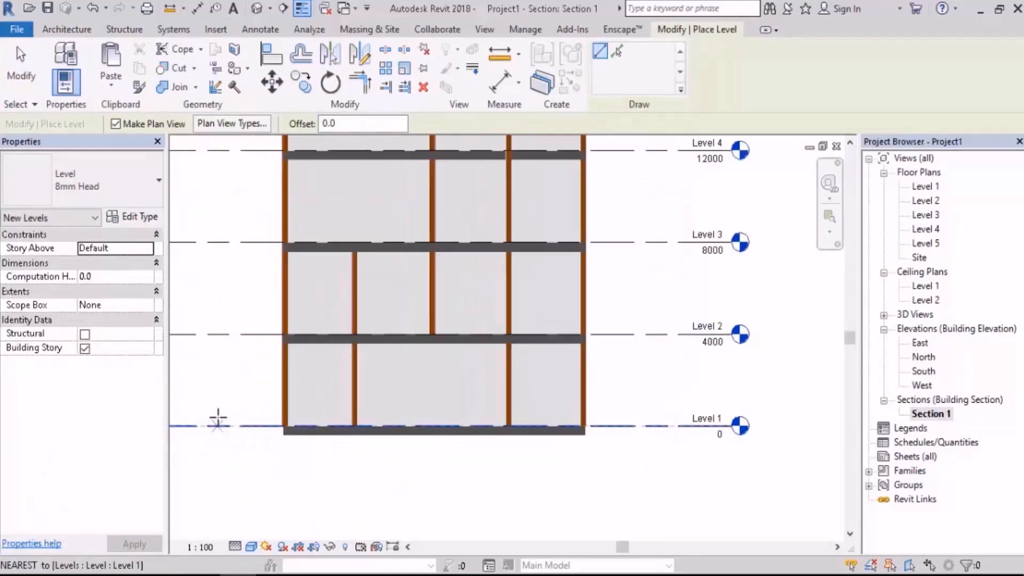
pyautogui.click(217, 421)
pyautogui.moveTo(614, 433); pyautogui.dragTo(256, 413, button='middle')
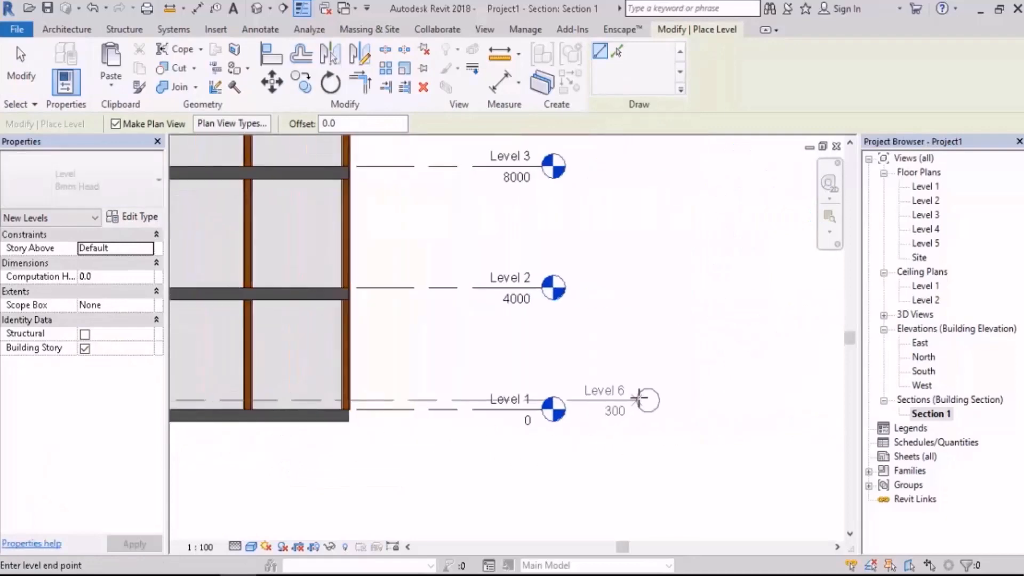
pyautogui.click(649, 397)
pyautogui.scroll(-2, 773, 398)
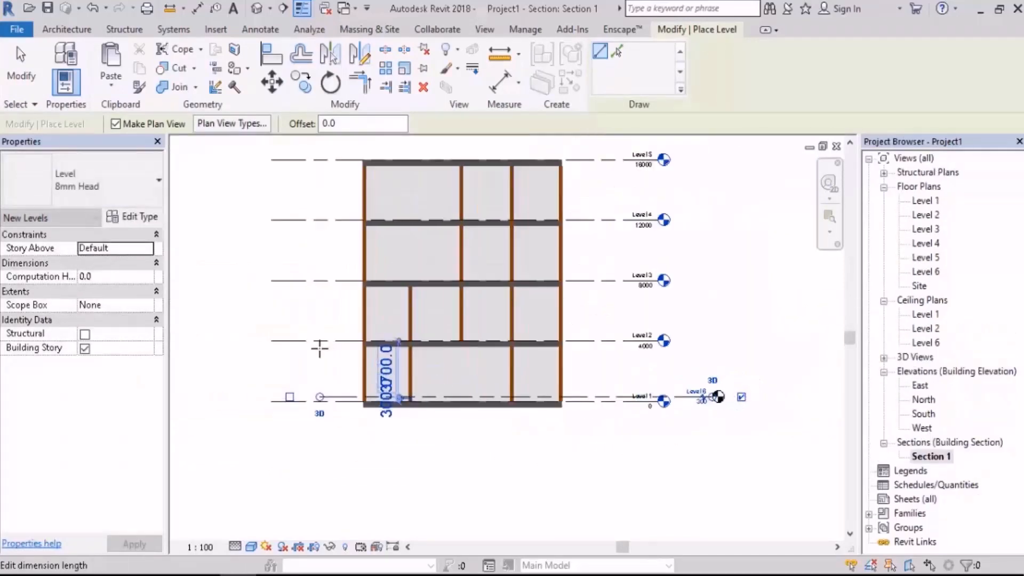
# Draw another level about 400 mm above Level 2, aligned with the ends of the previously drawn level
pyautogui.scroll(2, 319, 335)
pyautogui.click(320, 336)
pyautogui.scroll(-2, 320, 337)
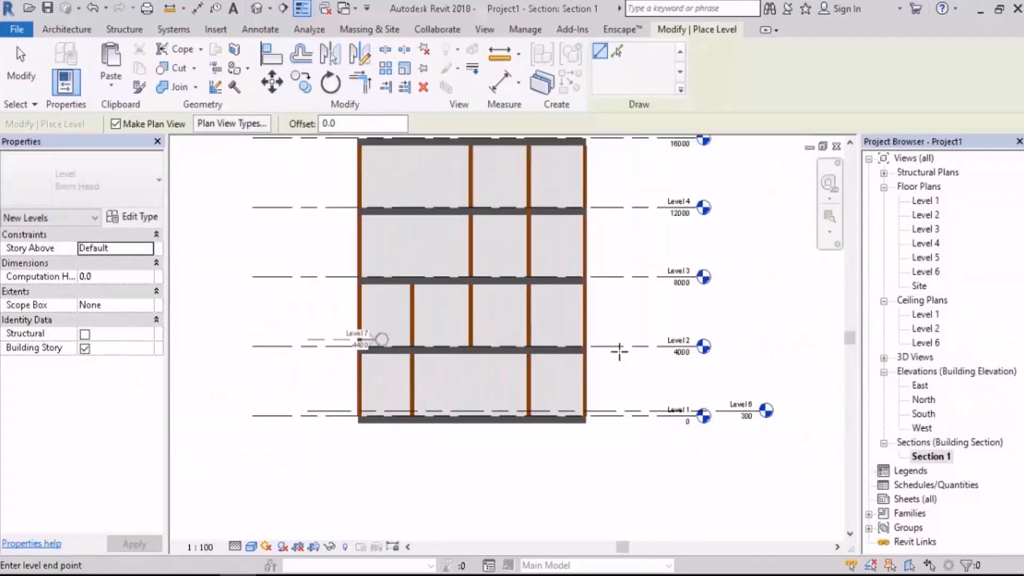
pyautogui.click(766, 338)
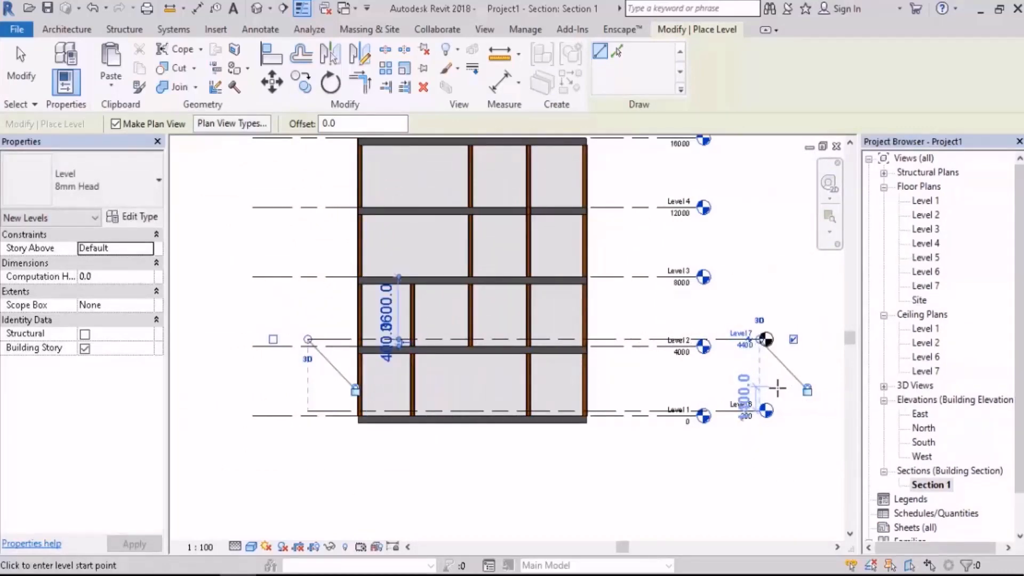
pyautogui.moveTo(779, 385); pyautogui.dragTo(709, 408, button='middle')
pyautogui.press('Escape')
pyautogui.press('Escape')
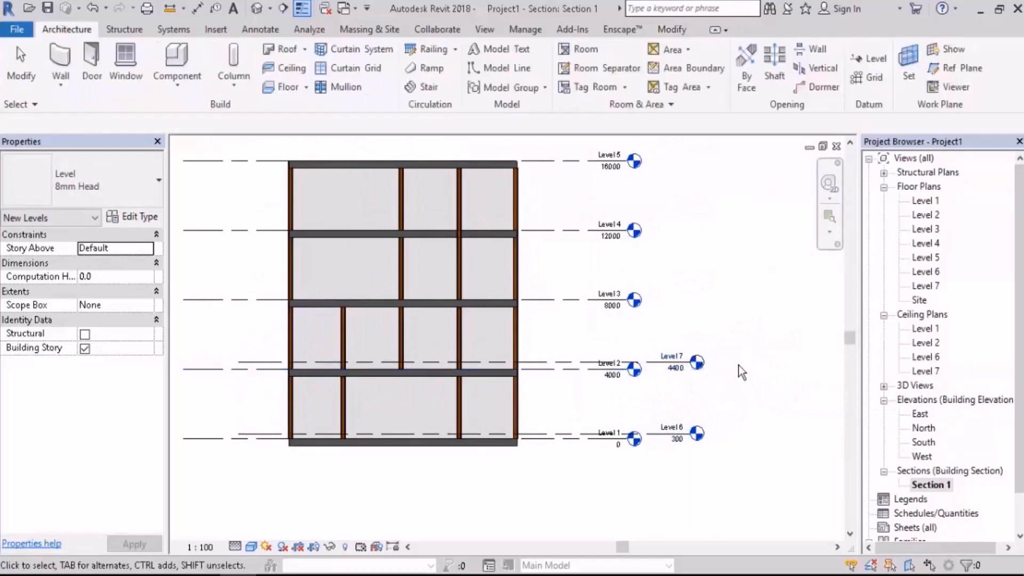
# Delete the two newly drawn levels together with their associated views
pyautogui.moveTo(811, 338); pyautogui.dragTo(686, 458)
pyautogui.press('Delete')
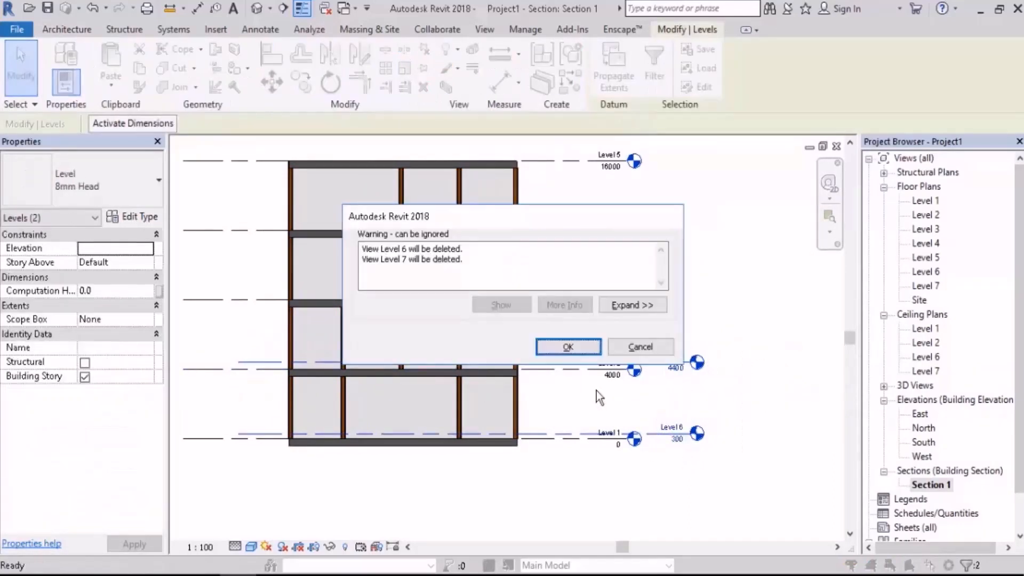
pyautogui.click(574, 346)
# Copy all five existing levels 100 mm vertically upward
pyautogui.moveTo(662, 172); pyautogui.dragTo(571, 435)
pyautogui.click(300, 82)
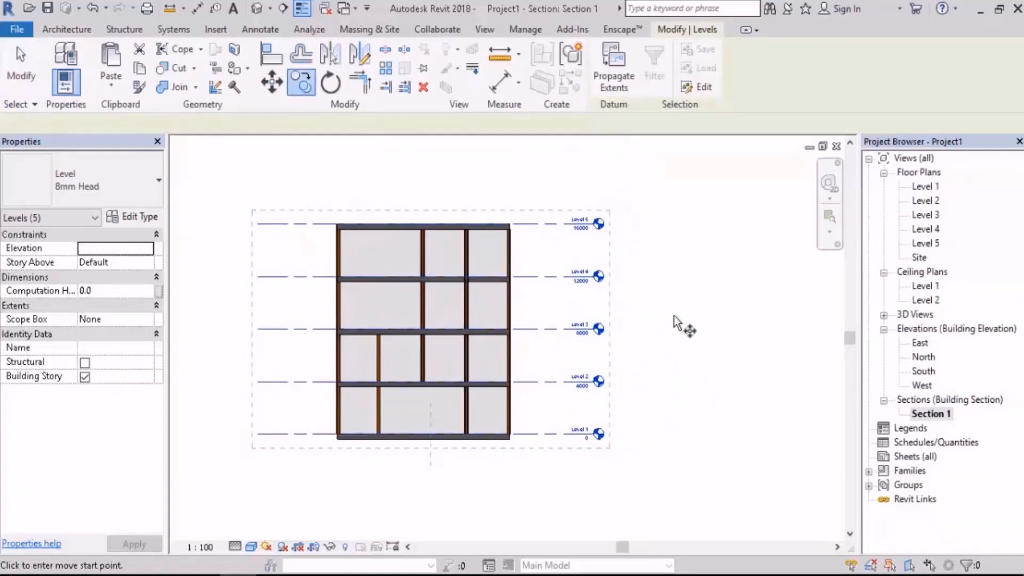
pyautogui.write('1200')
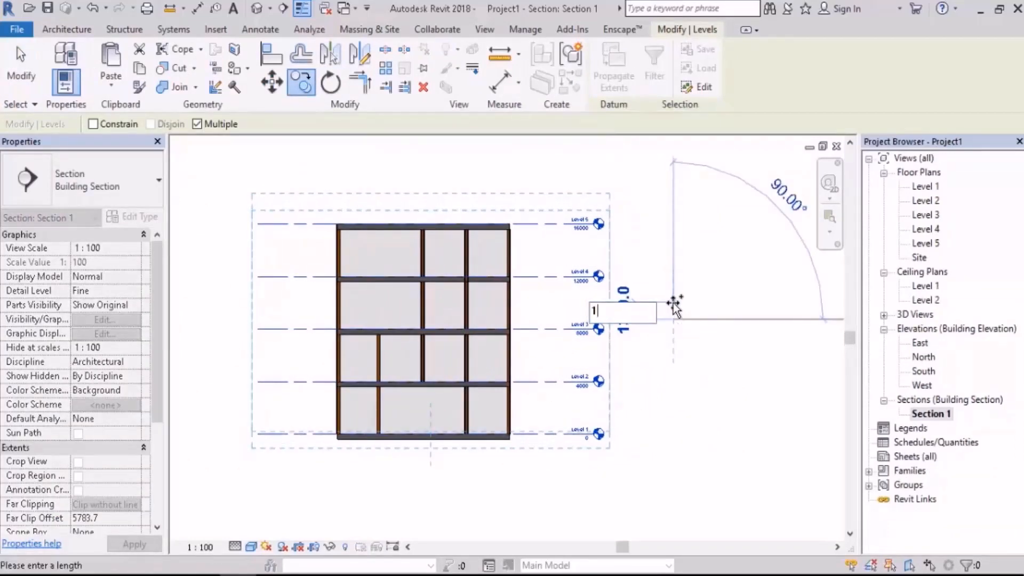
pyautogui.press('Return')
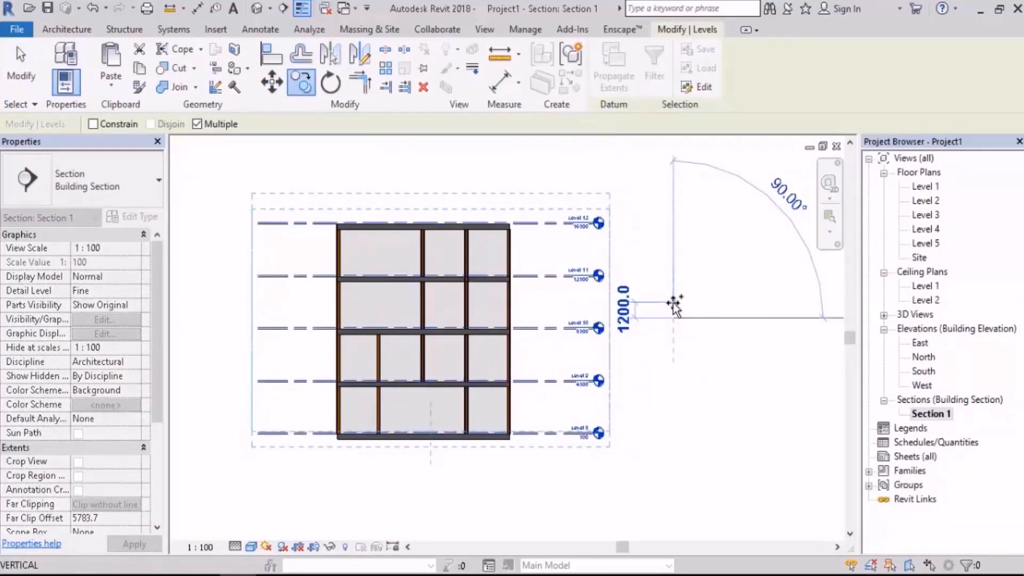
pyautogui.press('Escape')
pyautogui.press('Escape')
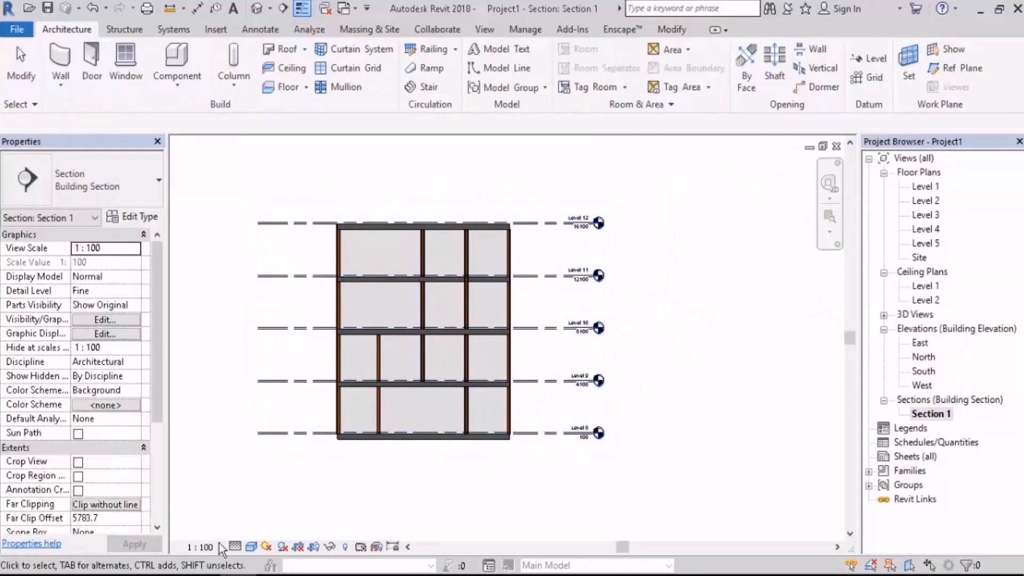
# Set the section view's scale to 1:25 so the overlapping level heads can be told apart
pyautogui.click(220, 544)
pyautogui.click(222, 407)
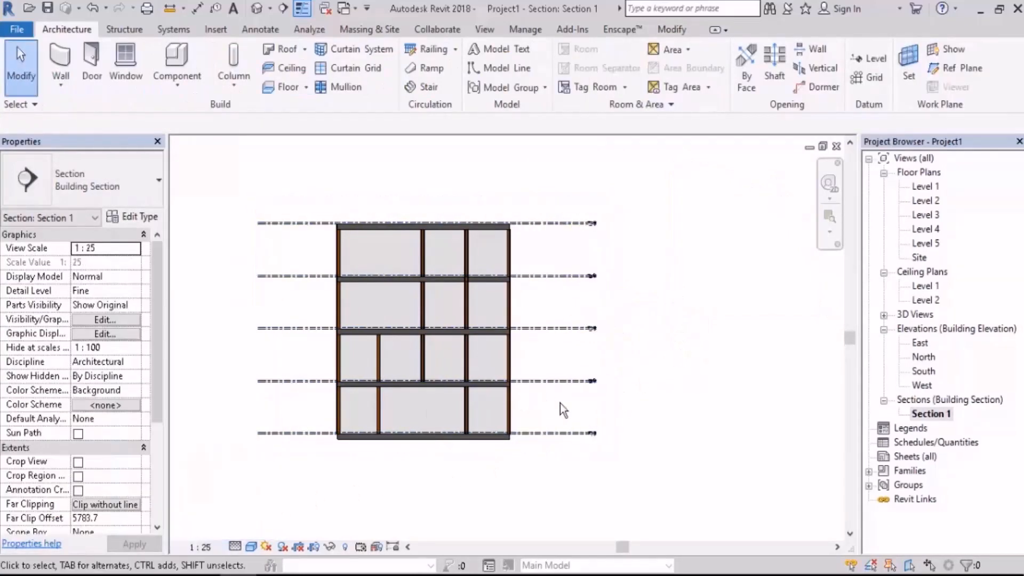
pyautogui.scroll(8, 587, 427)
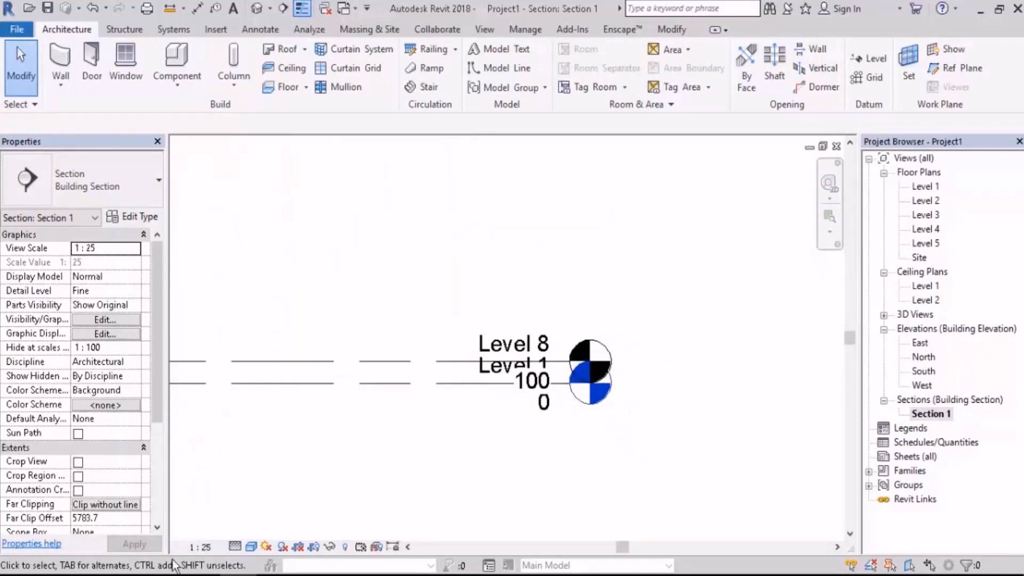
# Try the 1:100 view scale for the section and return to 1:25
pyautogui.click(200, 546)
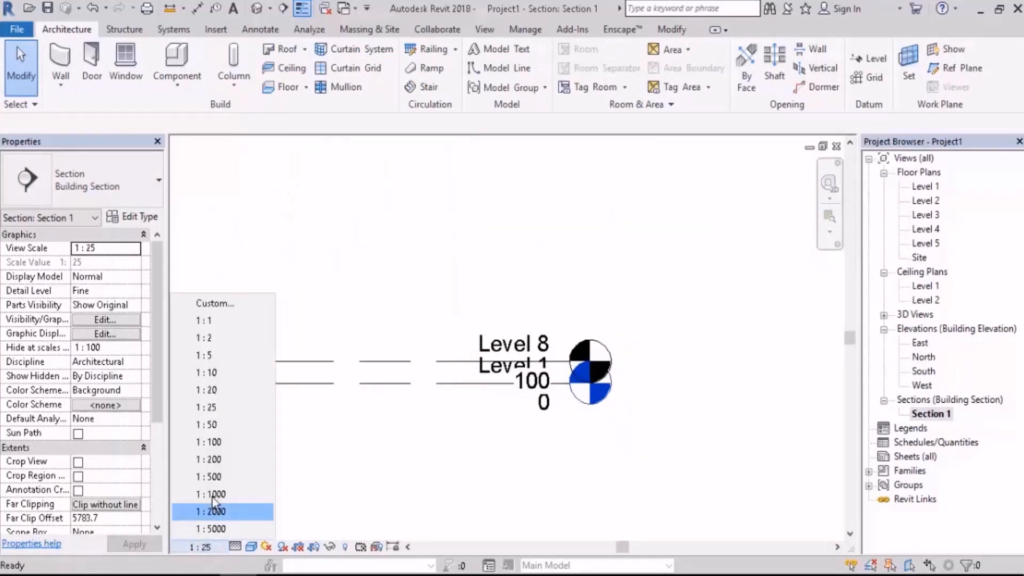
pyautogui.click(222, 442)
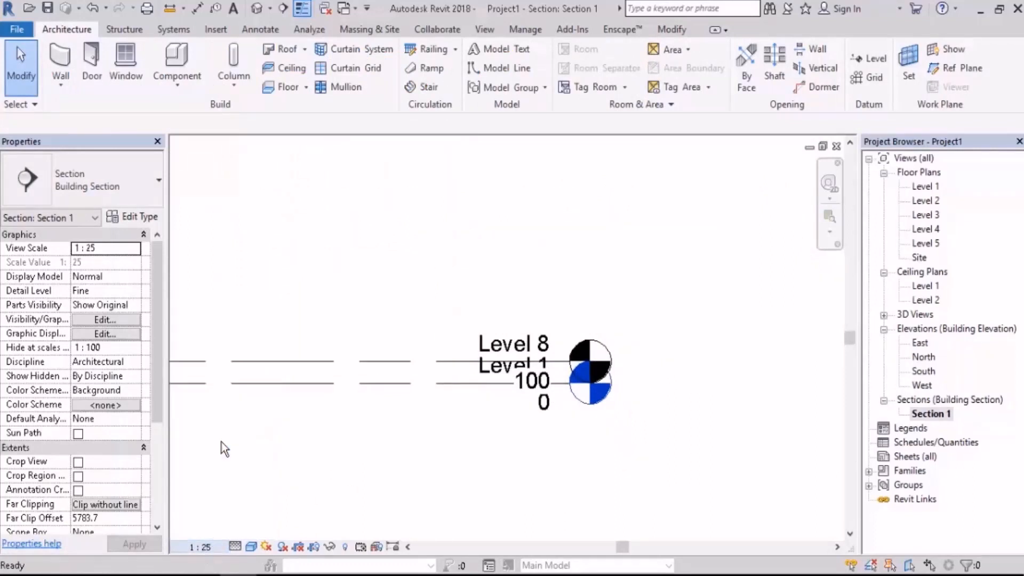
pyautogui.click(200, 546)
pyautogui.click(219, 408)
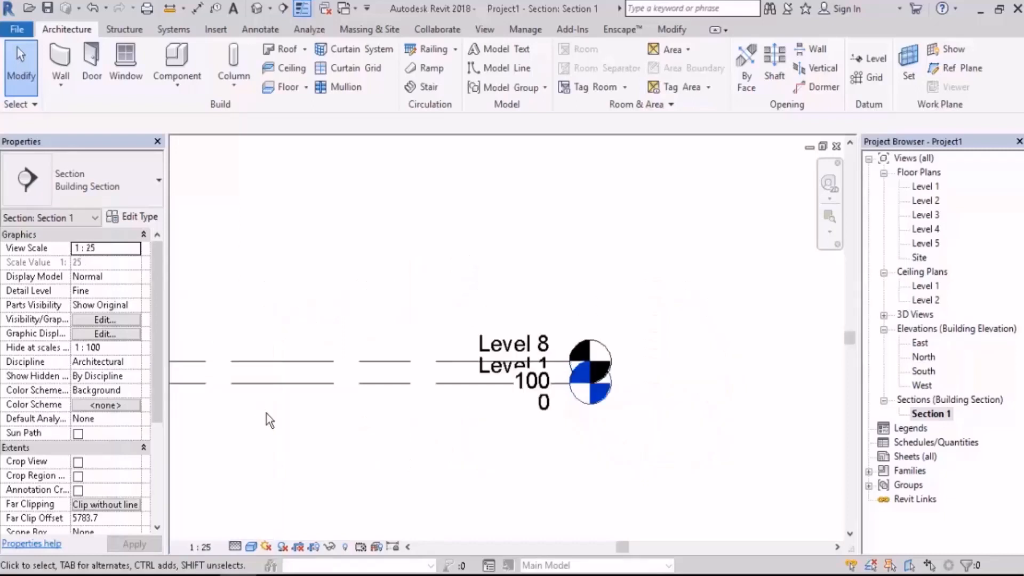
# Unlock the copied level just above Level 1 from its alignment and extend its head past the Level 1 head
pyautogui.moveTo(530, 398); pyautogui.dragTo(480, 412, button='middle')
pyautogui.click(388, 373)
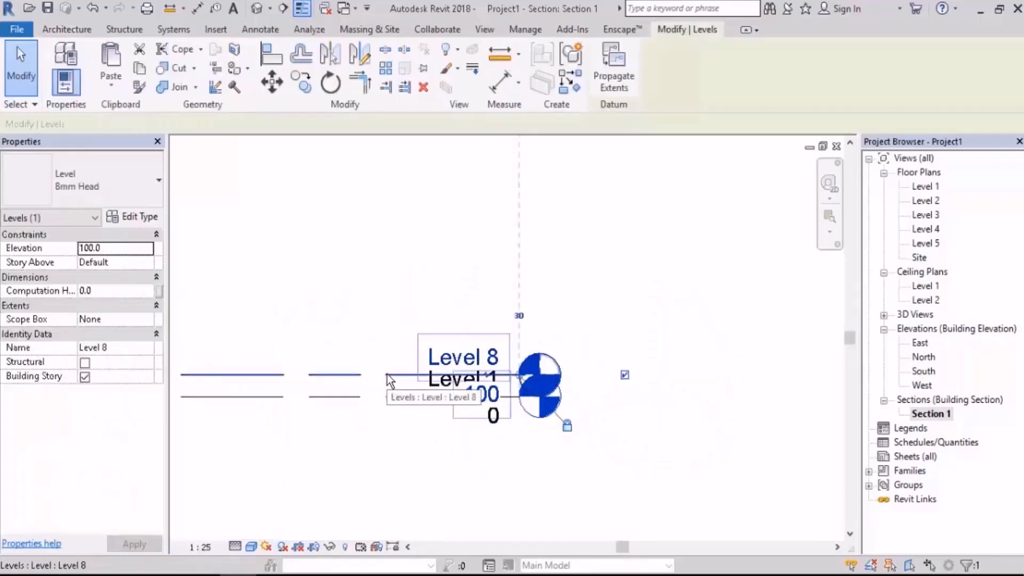
pyautogui.moveTo(621, 405); pyautogui.dragTo(547, 415, button='middle')
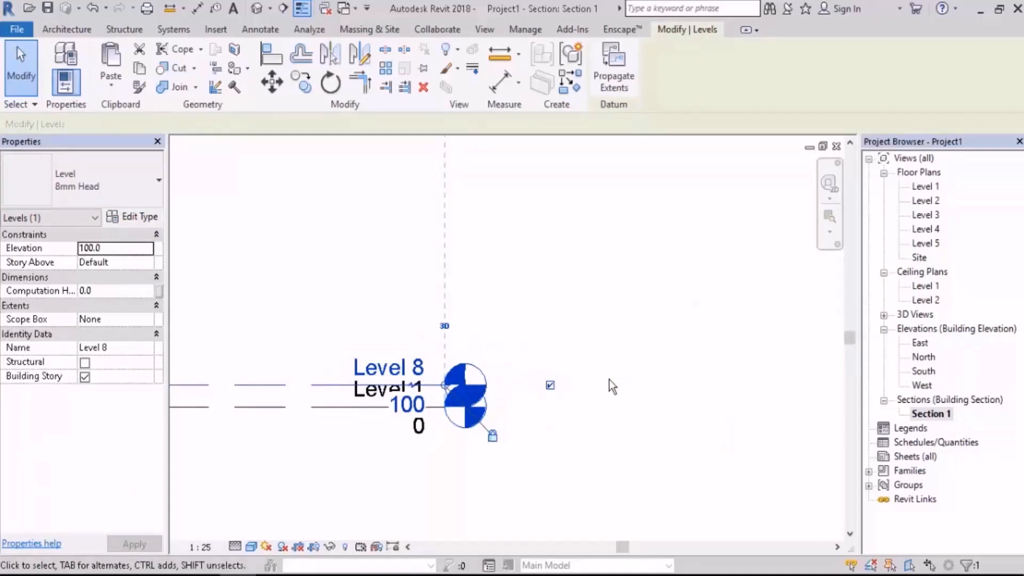
pyautogui.moveTo(446, 386); pyautogui.dragTo(699, 378)
pyautogui.click(497, 438)
pyautogui.scroll(-5, 522, 378)
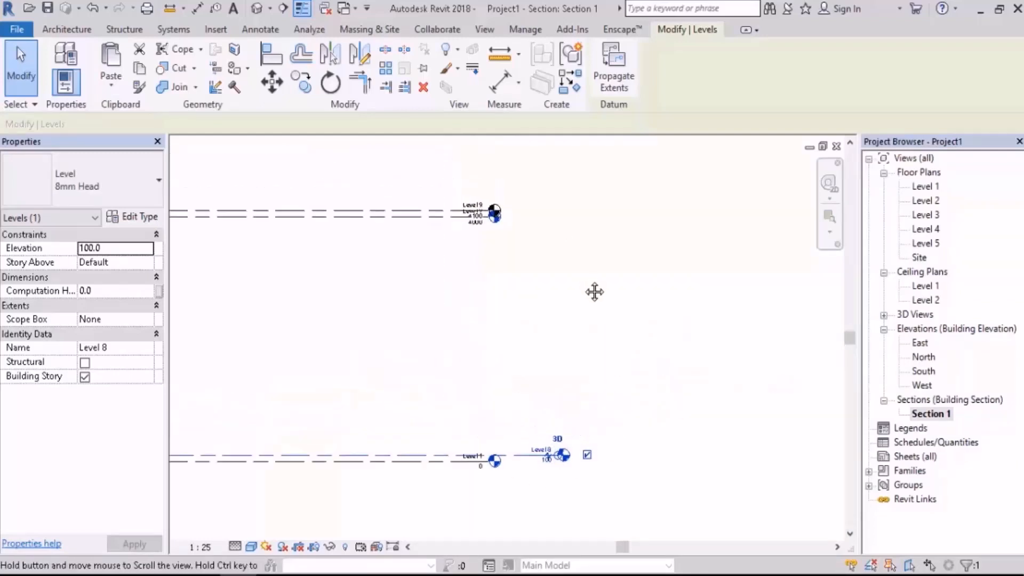
# Unlock the copied level just above Level 2 and extend its head past Level 2, aligned with the copied level below
pyautogui.click(444, 233)
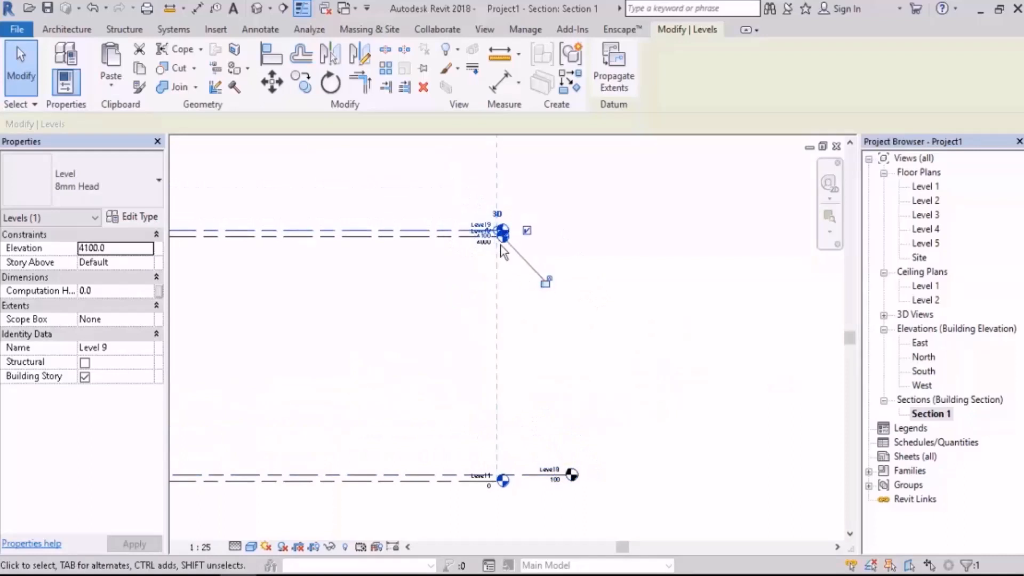
pyautogui.moveTo(501, 235); pyautogui.dragTo(549, 241)
pyautogui.click(664, 294)
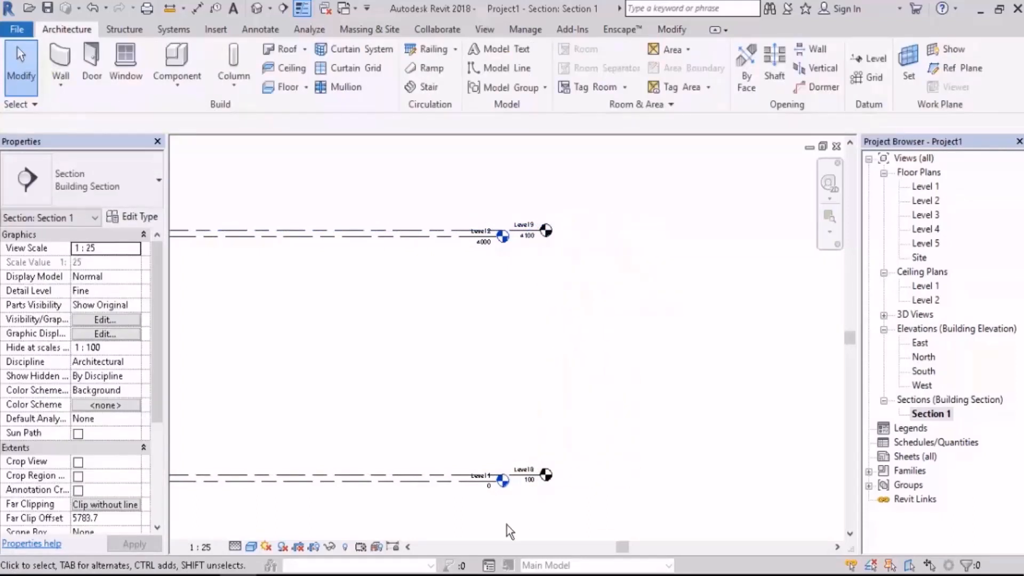
# Rename the copied level above Level 1 as Level 1-A
pyautogui.scroll(5, 548, 466)
pyautogui.scroll(2, 549, 466)
pyautogui.doubleClick(630, 361)
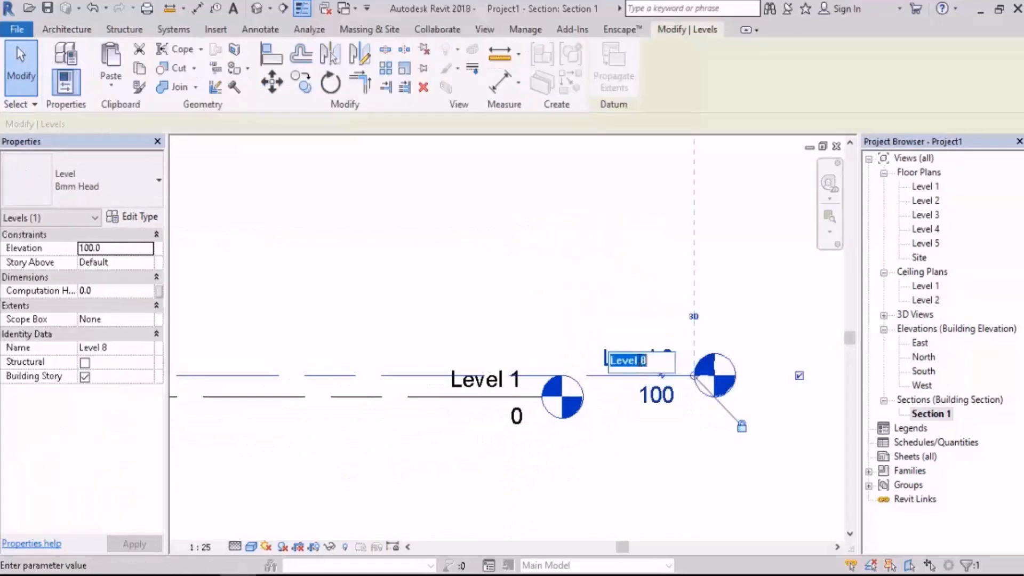
pyautogui.click(654, 364)
pyautogui.write('1')
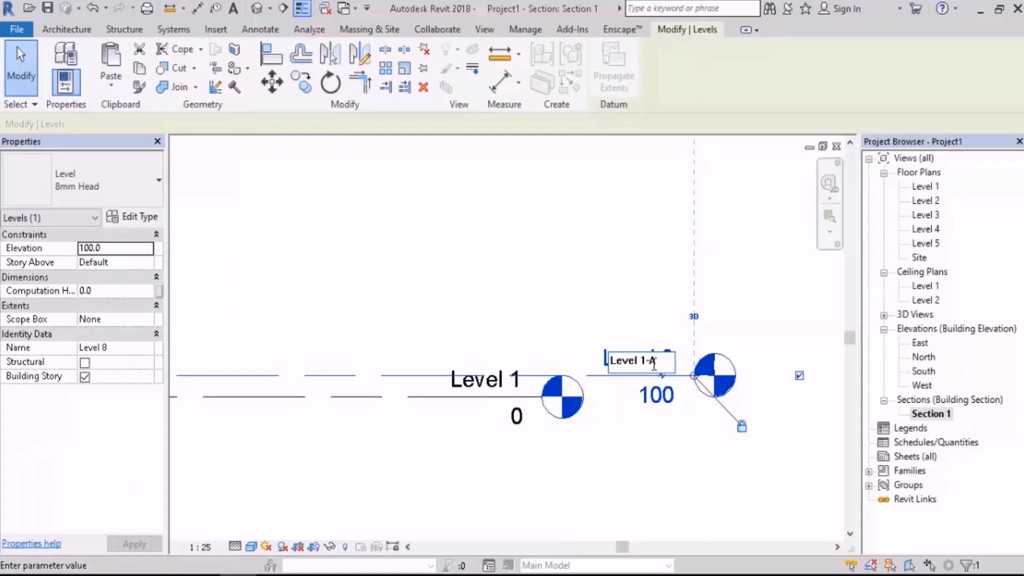
pyautogui.write('-A')
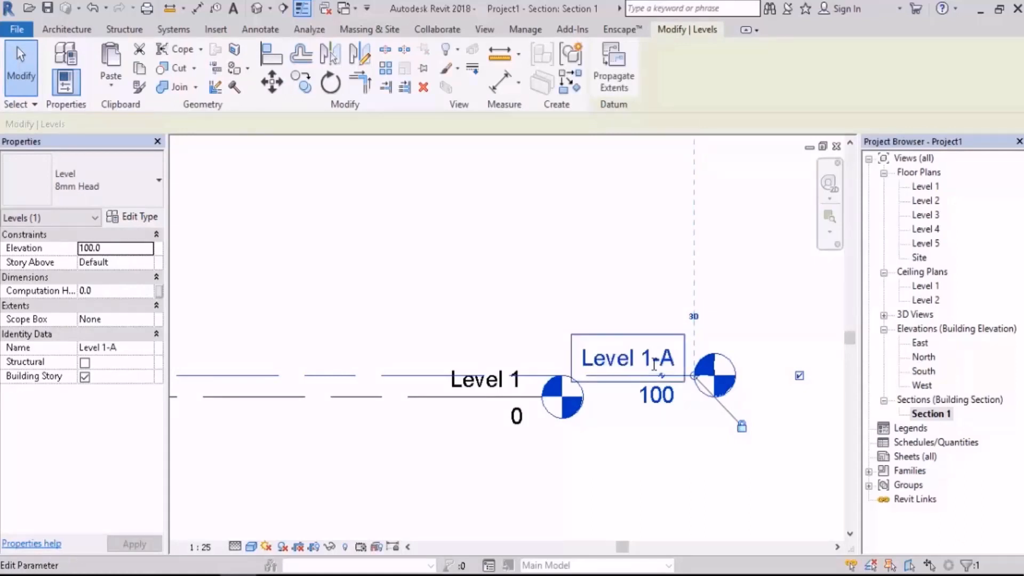
pyautogui.press('Return')
# Rename the copied level above Level 2 as Level 2-A
pyautogui.scroll(-2, 635, 411)
pyautogui.moveTo(644, 152); pyautogui.dragTo(588, 347, button='middle')
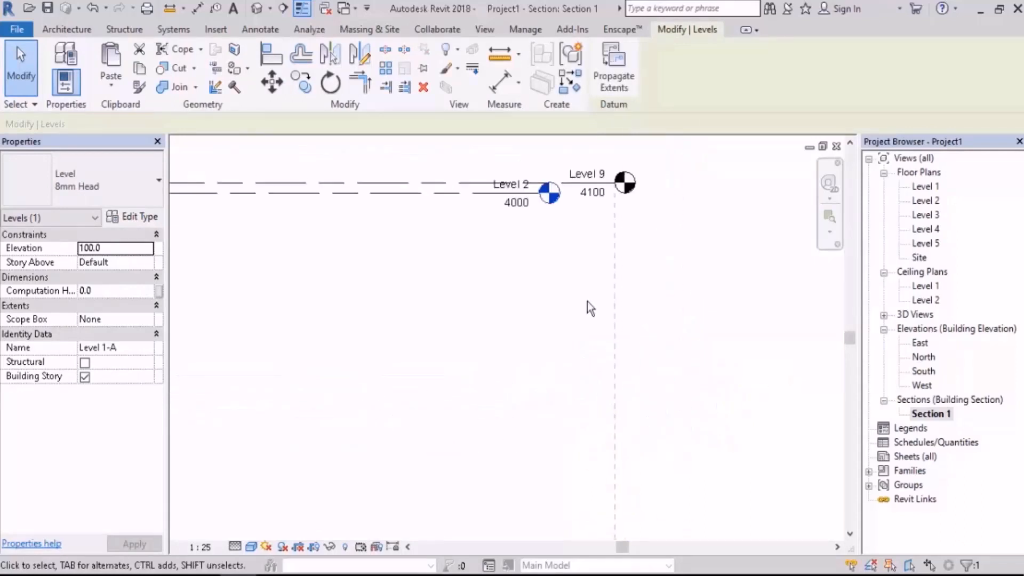
pyautogui.moveTo(582, 188); pyautogui.dragTo(592, 290, button='middle')
pyautogui.scroll(4, 591, 284)
pyautogui.doubleClick(646, 269)
pyautogui.click(649, 268)
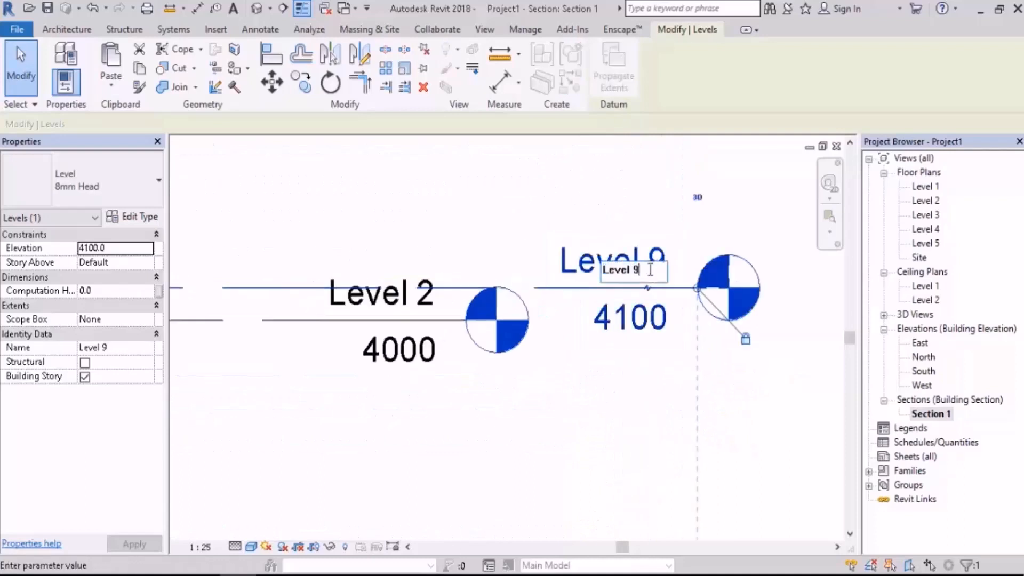
pyautogui.write('2-A')
pyautogui.press('Return')
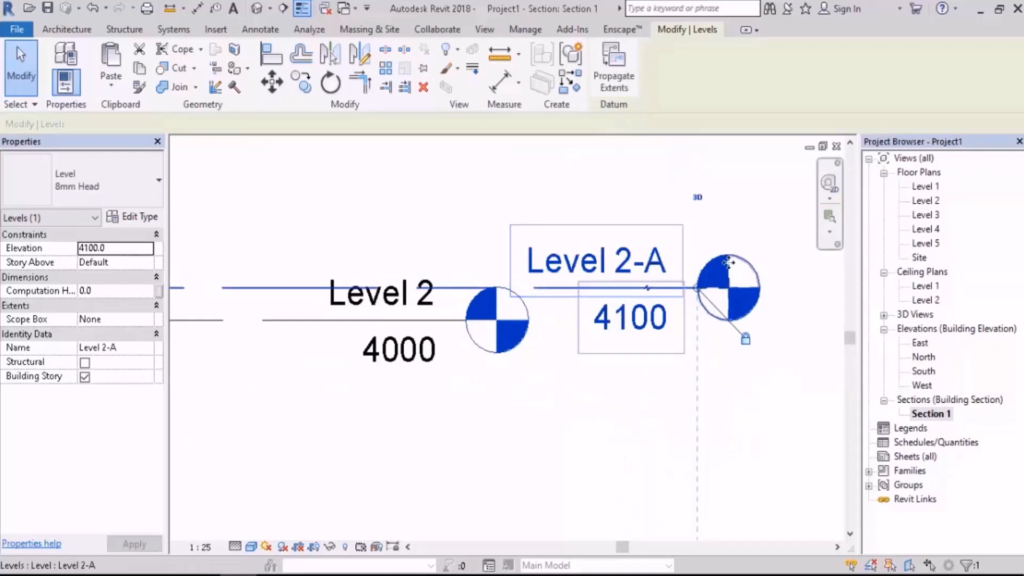
pyautogui.click(642, 401)
# Create floor plan views for Level 1-A and Level 2-A, without duplicating existing views
pyautogui.scroll(-4, 659, 306)
pyautogui.moveTo(575, 200); pyautogui.dragTo(531, 211, button='middle')
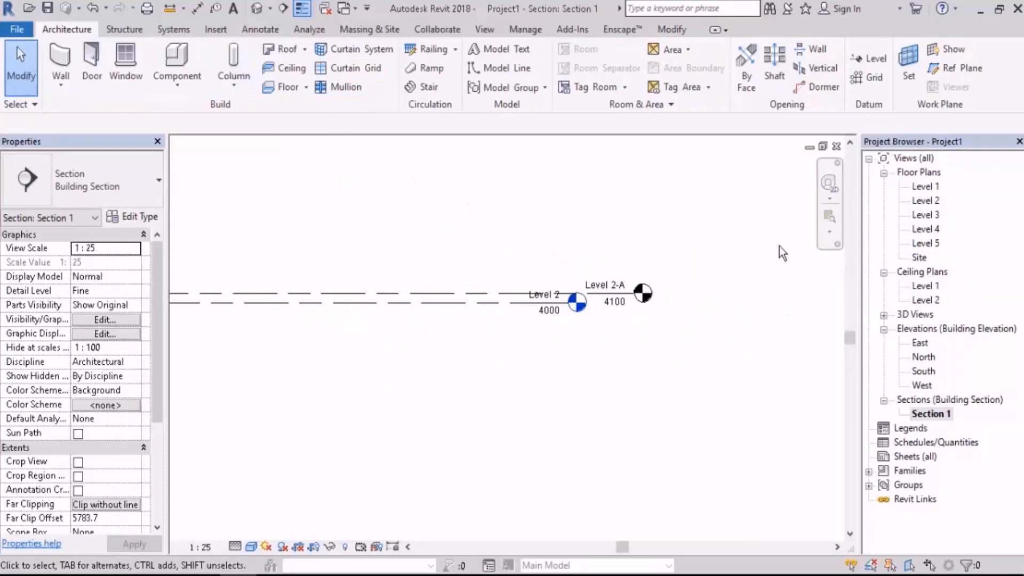
pyautogui.click(484, 29)
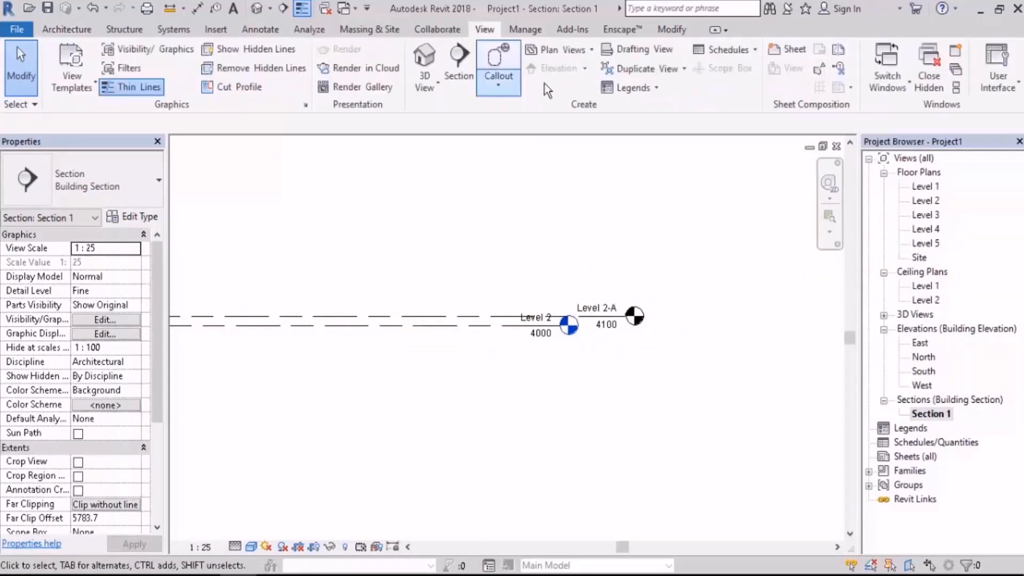
pyautogui.click(573, 51)
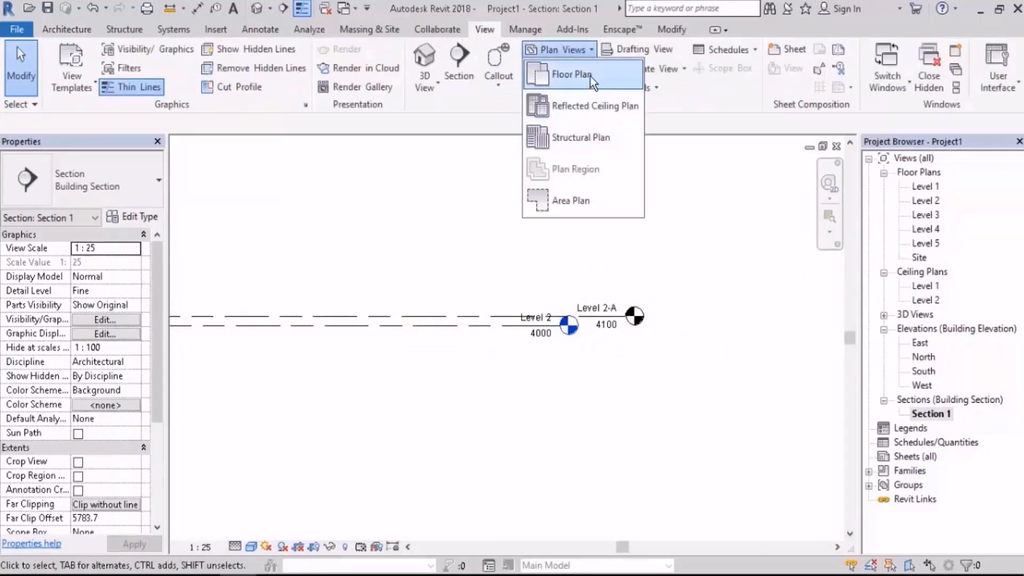
pyautogui.click(590, 76)
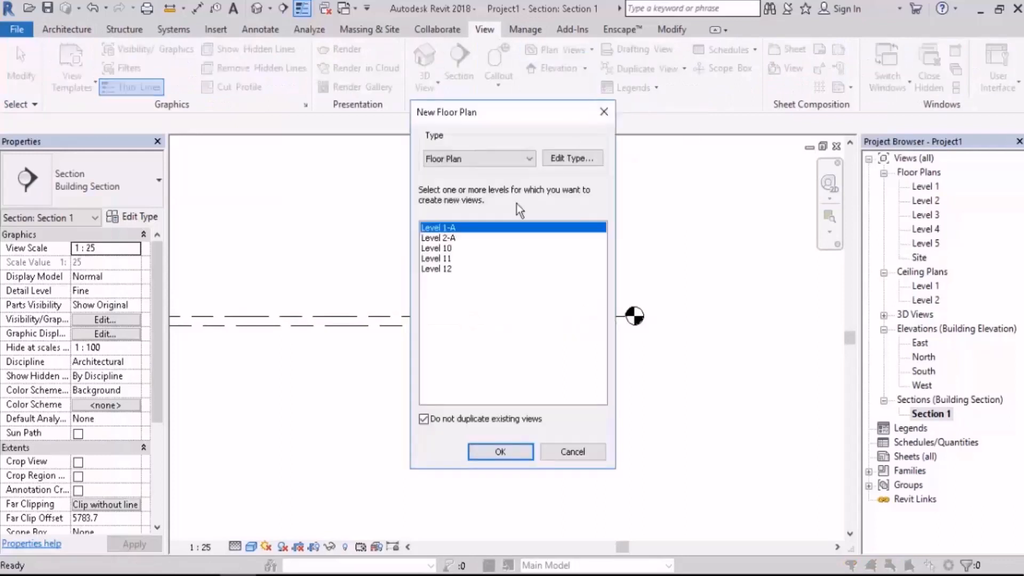
pyautogui.keyDown('shift'); pyautogui.click(456, 238); pyautogui.keyUp('shift')
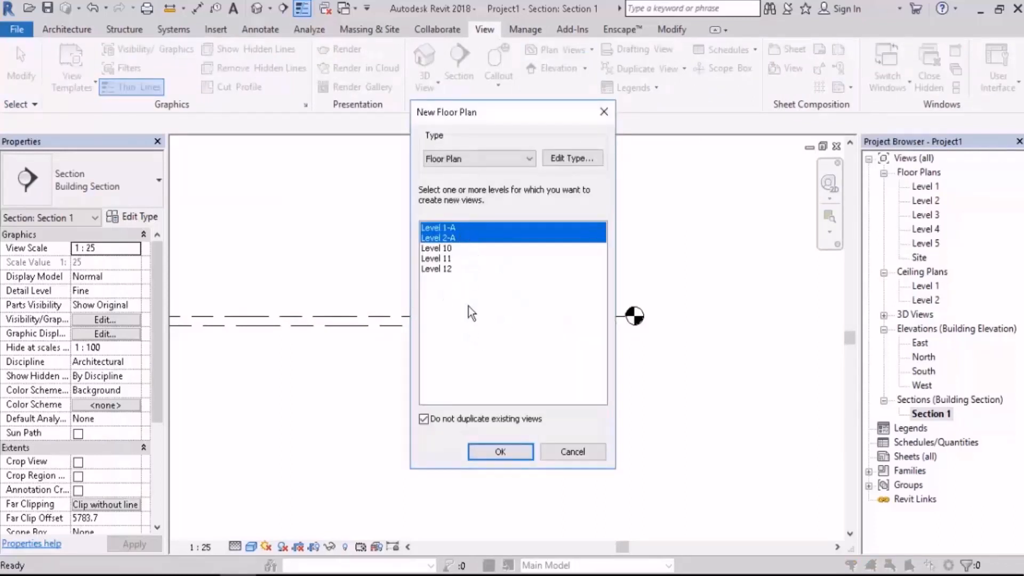
pyautogui.click(500, 452)
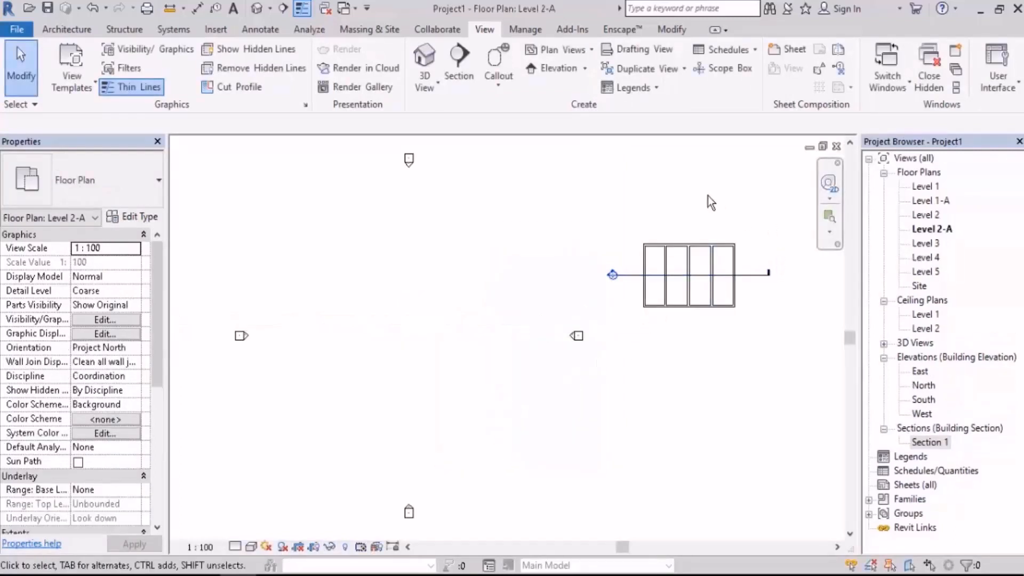
# Open the Level 1-A floor plan and set its detail level to Fine
pyautogui.scroll(5, 718, 295)
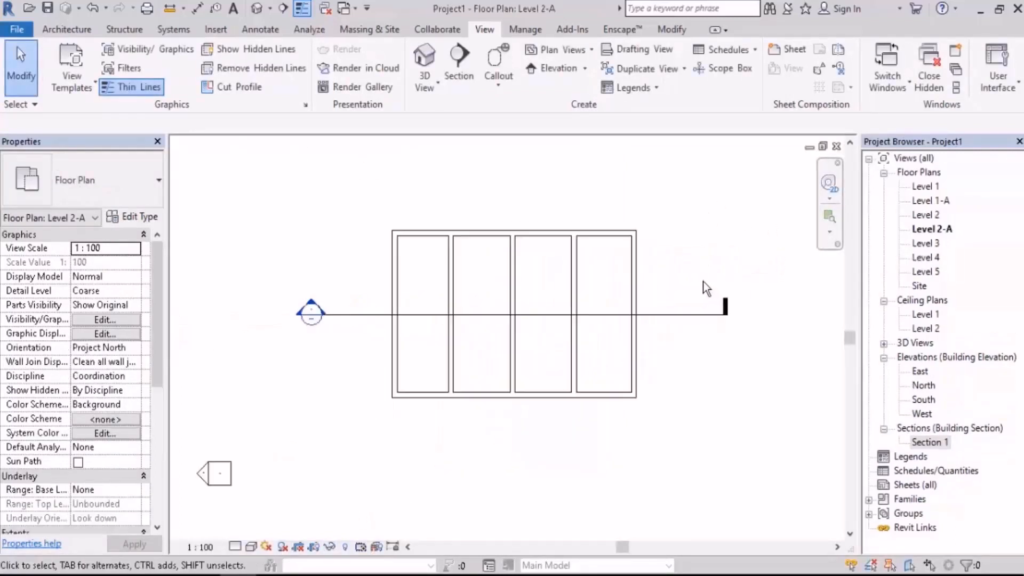
pyautogui.click(930, 201)
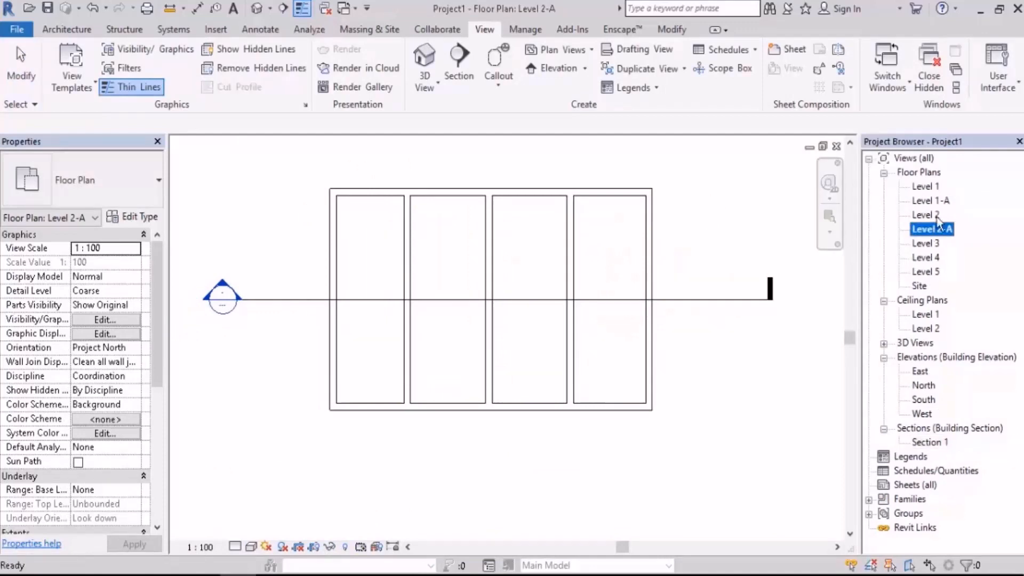
pyautogui.click(939, 231)
pyautogui.doubleClick(931, 201)
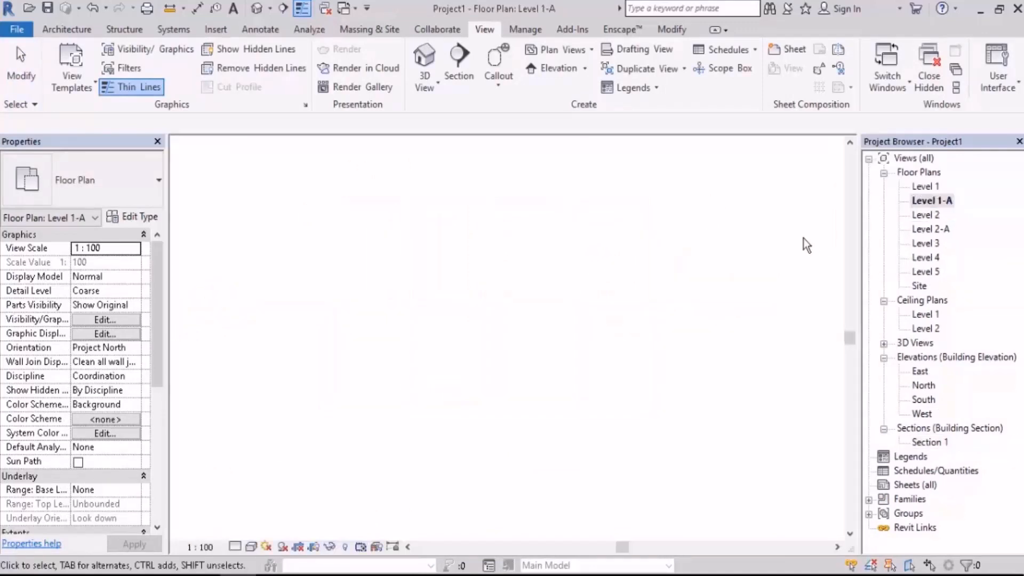
pyautogui.scroll(2, 525, 319)
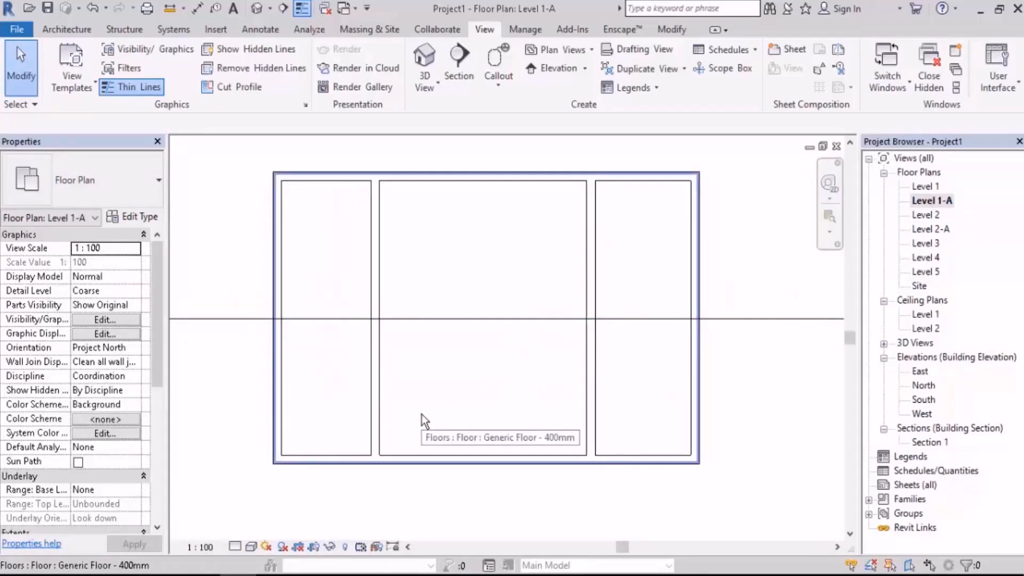
pyautogui.click(235, 546)
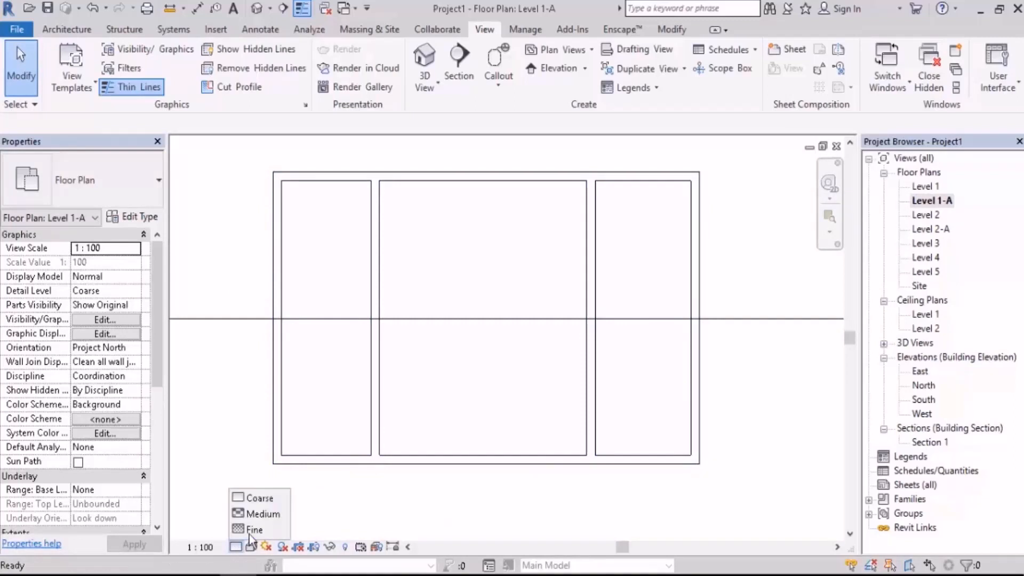
pyautogui.click(251, 530)
pyautogui.moveTo(309, 341); pyautogui.dragTo(323, 358, button='middle')
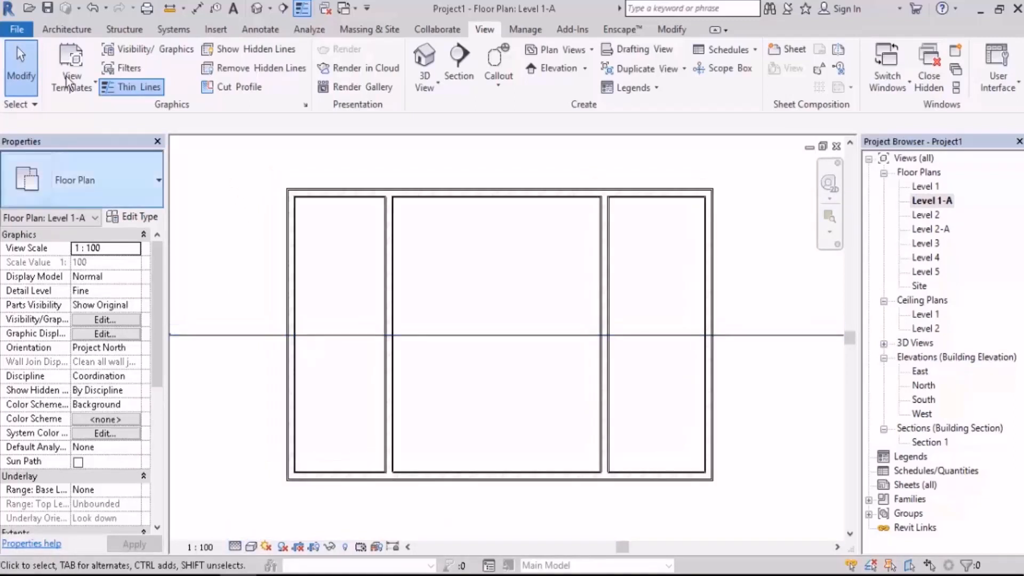
# Start a floor boundary sketch in the Level 1-A plan and briefly check the paired levels in the Section 1 view
pyautogui.click(65, 30)
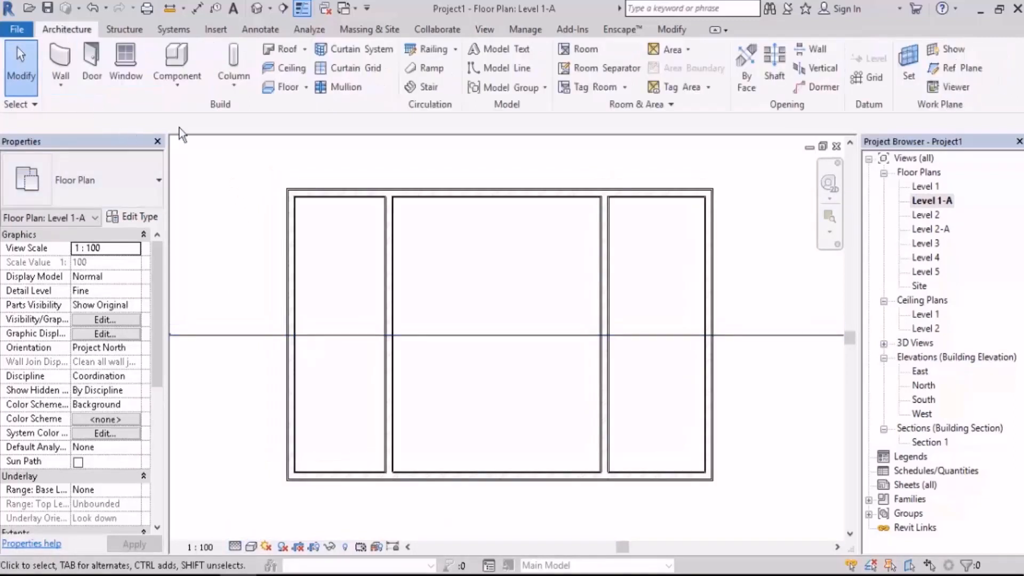
pyautogui.click(287, 88)
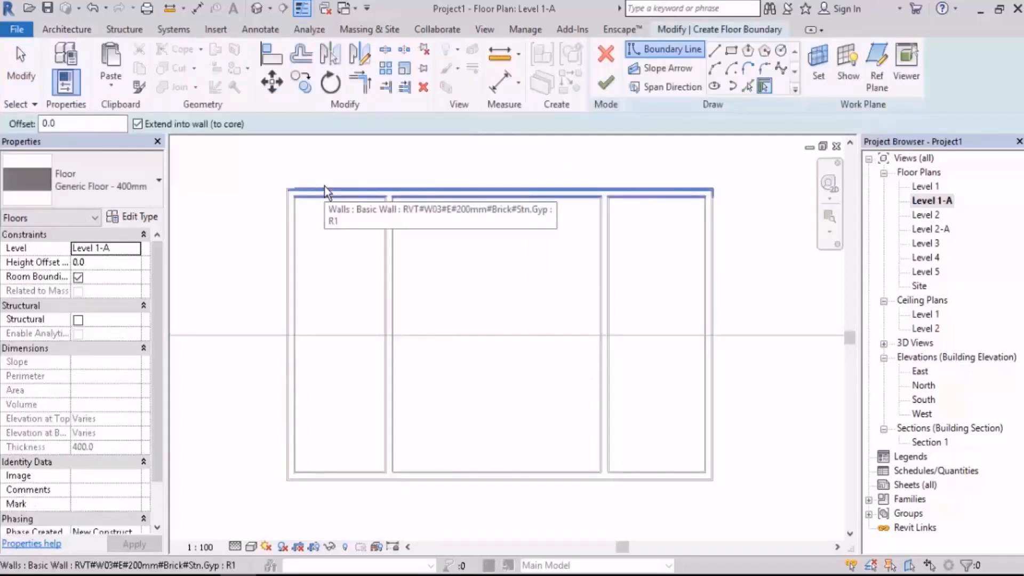
pyautogui.doubleClick(928, 442)
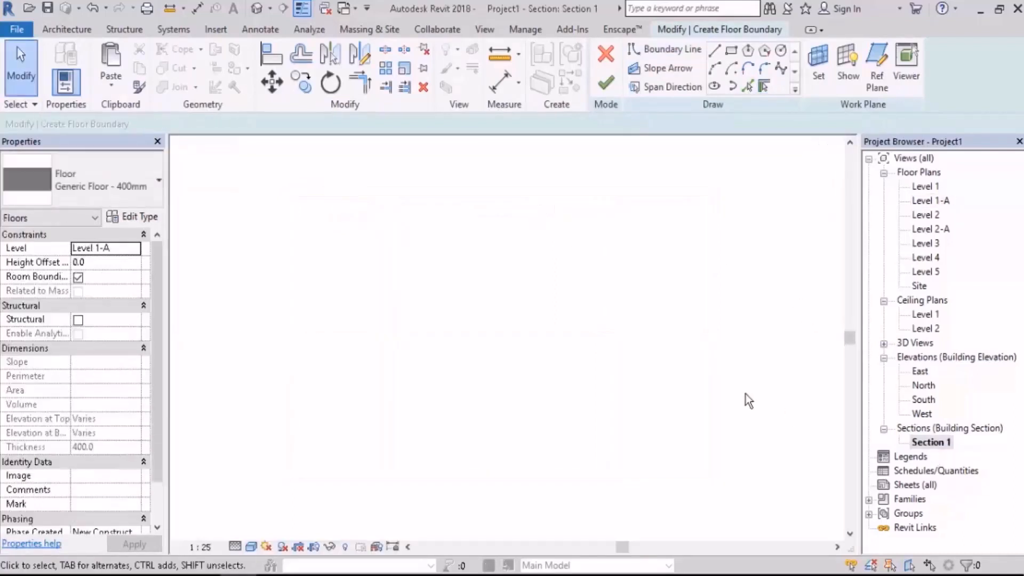
pyautogui.scroll(5, 523, 336)
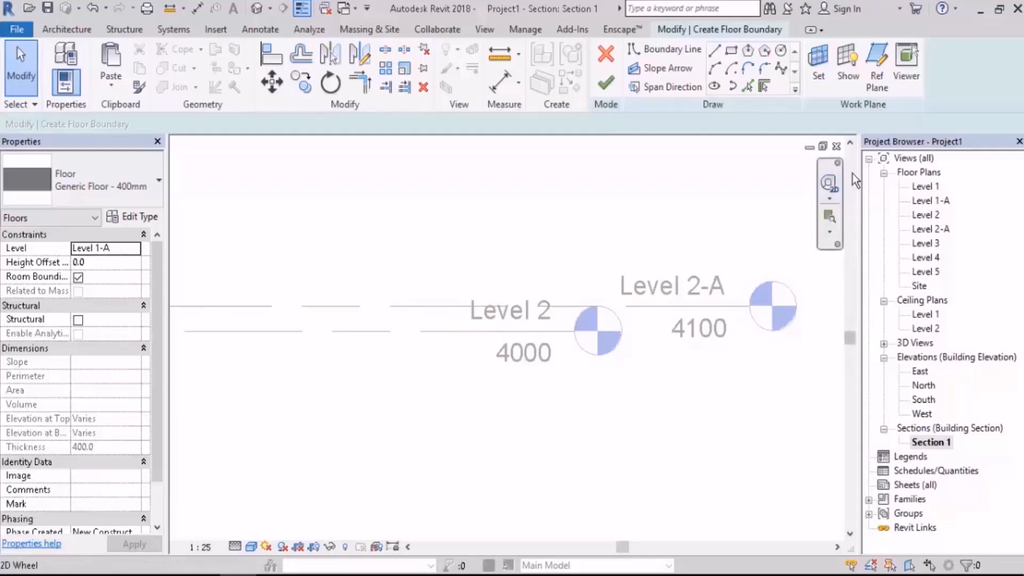
pyautogui.click(836, 146)
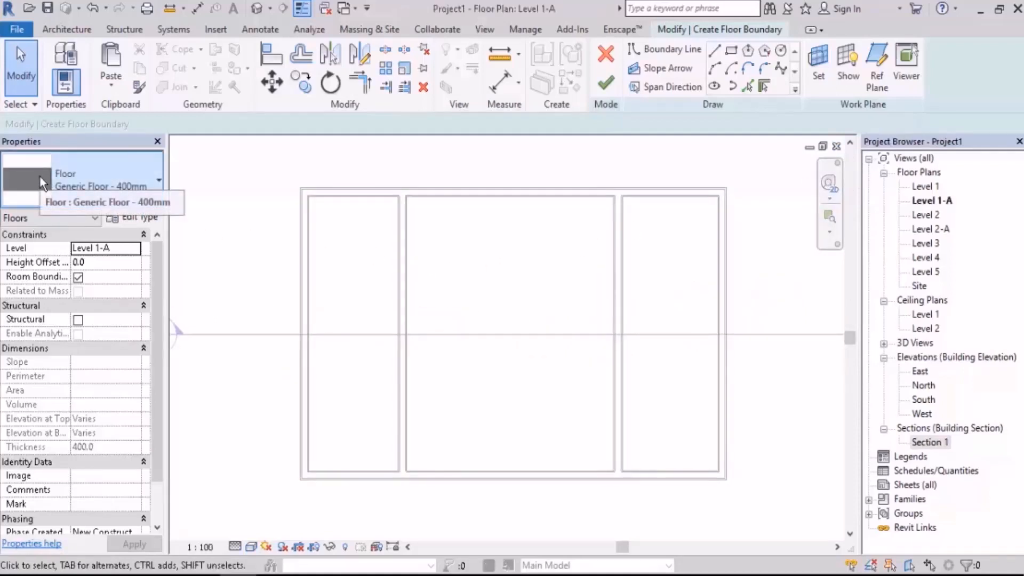
# Duplicate the Generic Floor - 400mm type under the name RVT#F01#Finish#100mm#Stone
pyautogui.click(140, 218)
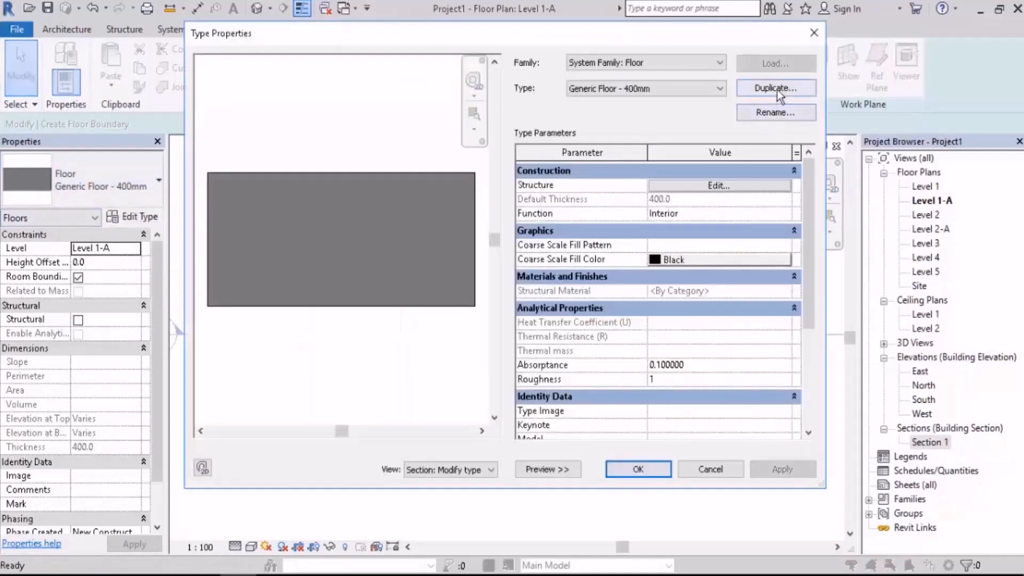
pyautogui.click(777, 89)
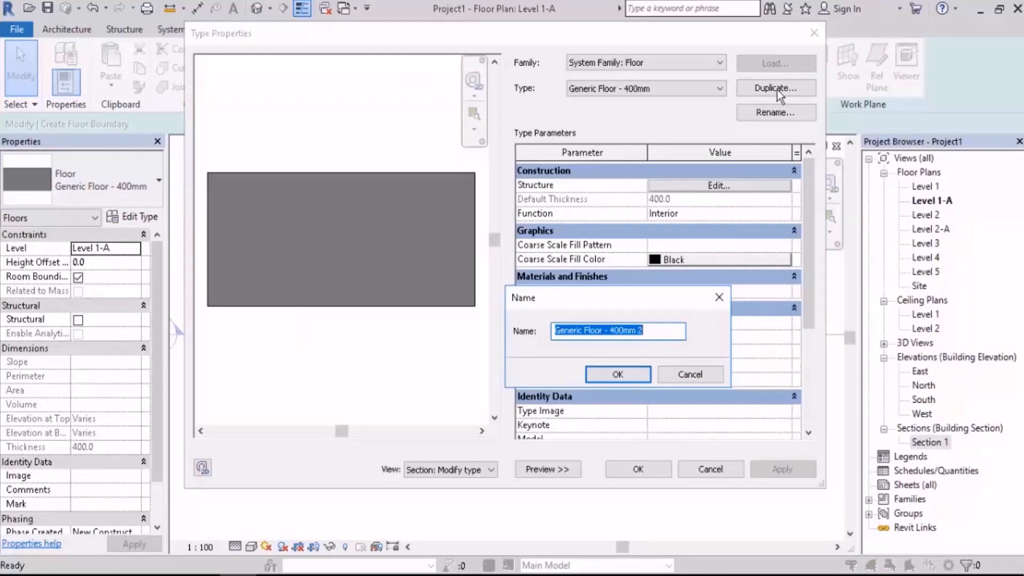
pyautogui.write('R')
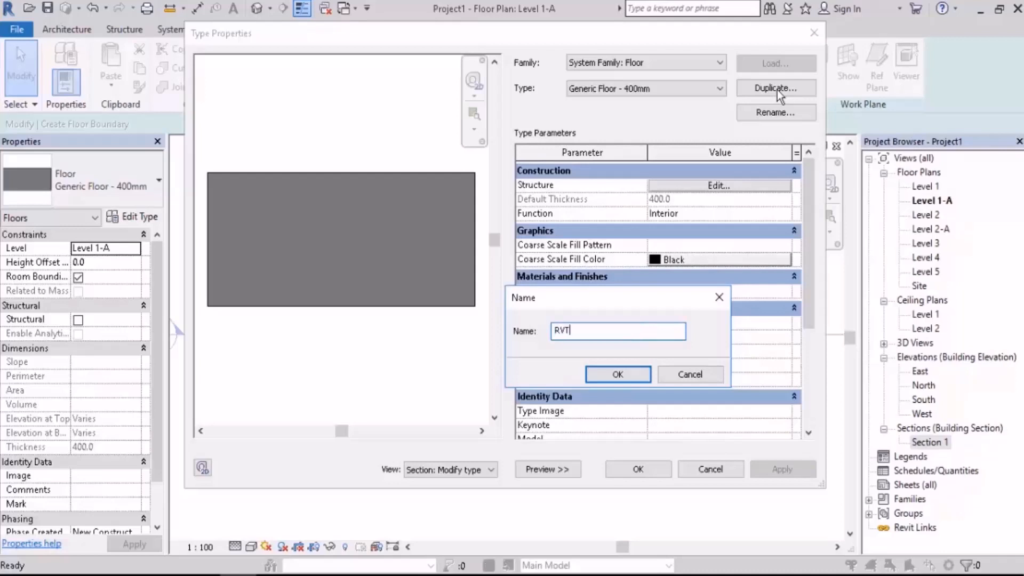
pyautogui.write('VT#')
pyautogui.write('Flnish')
pyautogui.write('#')
pyautogui.write('100mm')
pyautogui.write('#')
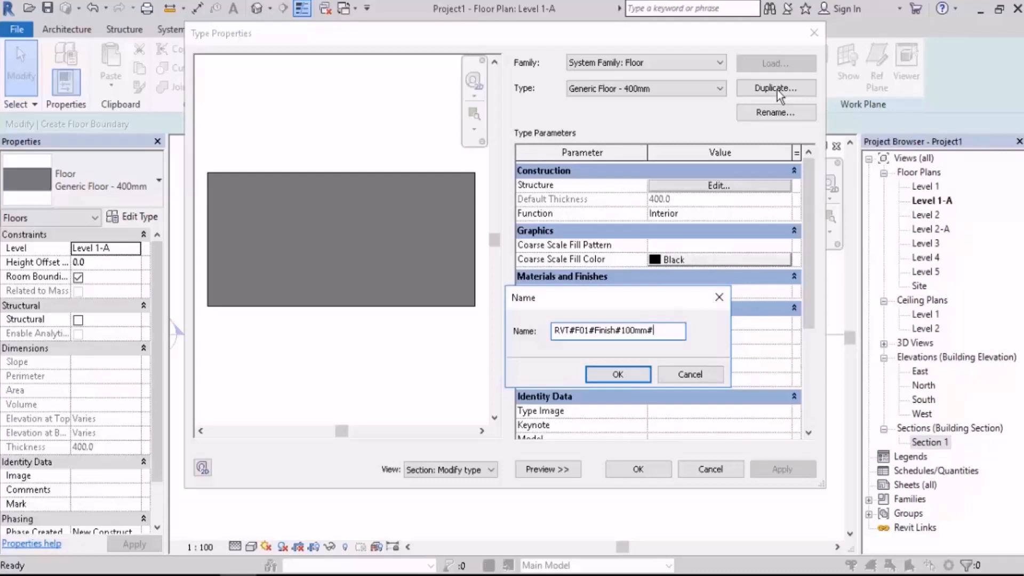
pyautogui.write('Stone')
pyautogui.click(615, 377)
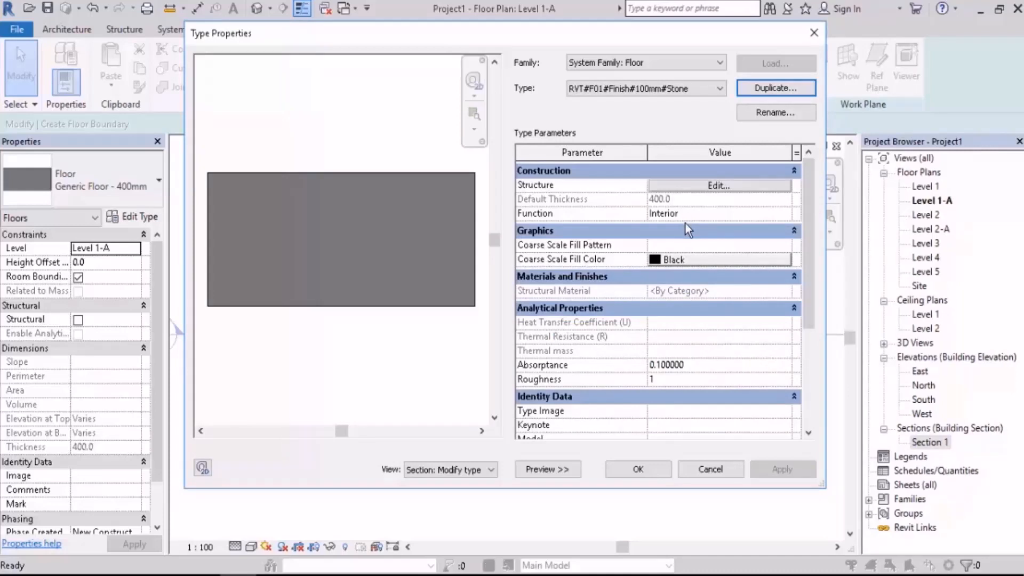
# Add a layer above the upper core boundary of the floor structure, with function Finish 1 [4] and thickness 50 mm
pyautogui.click(685, 187)
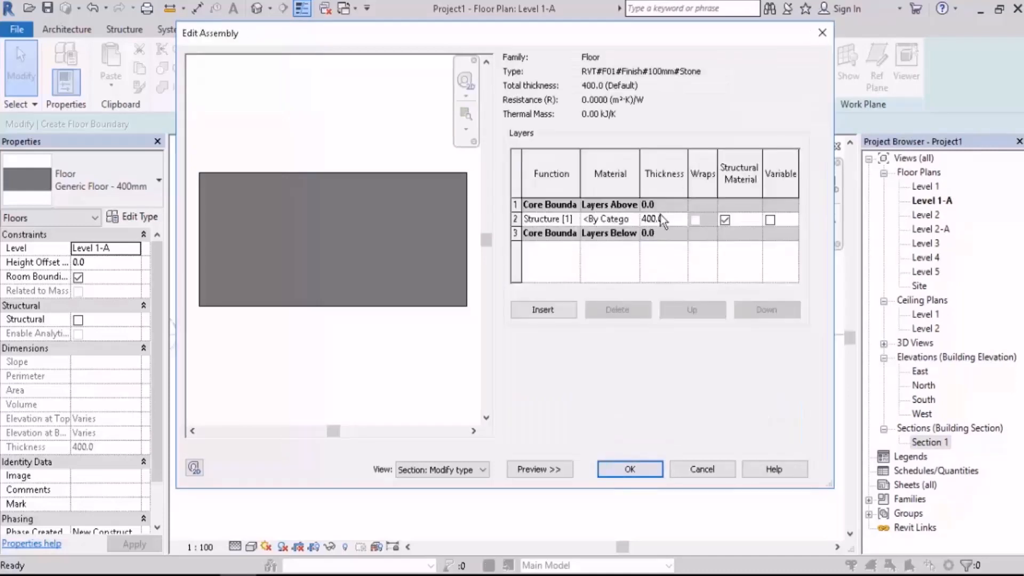
pyautogui.click(554, 315)
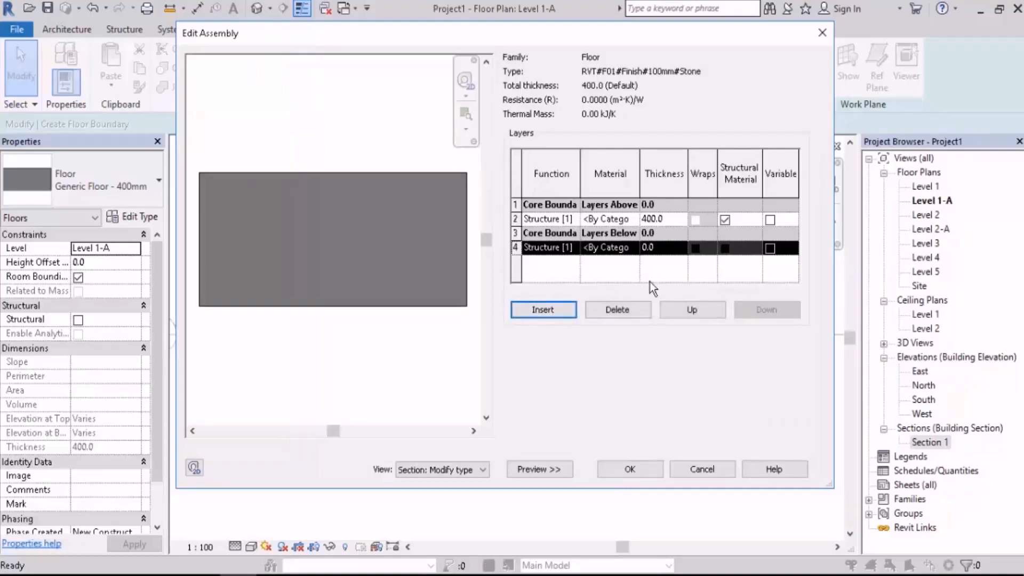
pyautogui.click(693, 309)
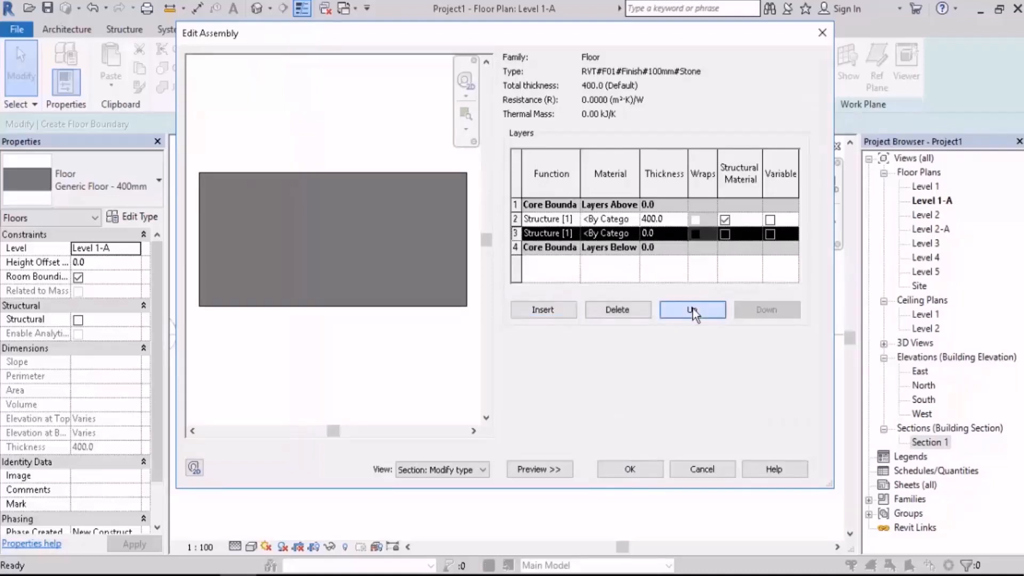
pyautogui.click(693, 309)
pyautogui.click(692, 309)
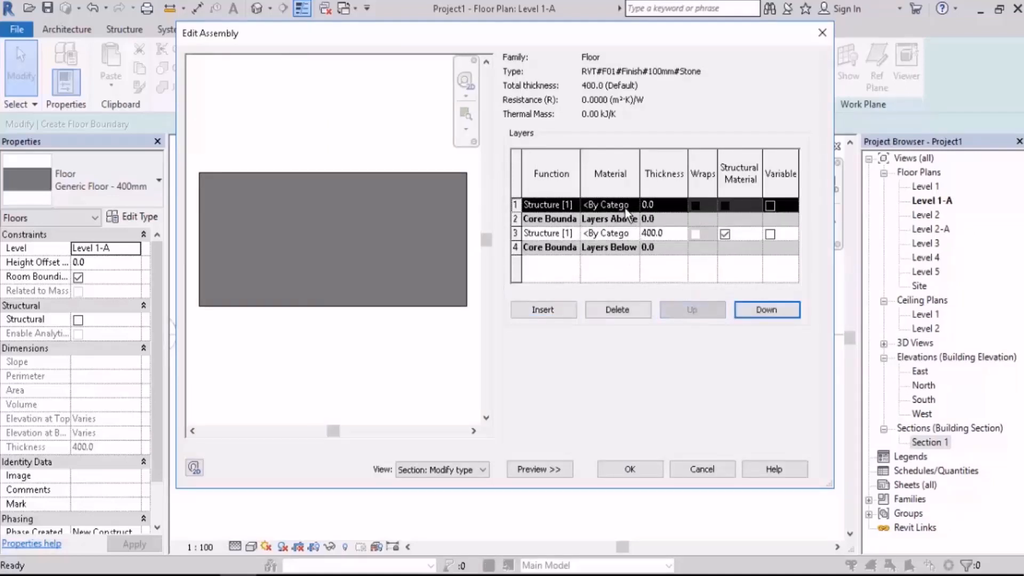
pyautogui.click(573, 205)
pyautogui.click(543, 256)
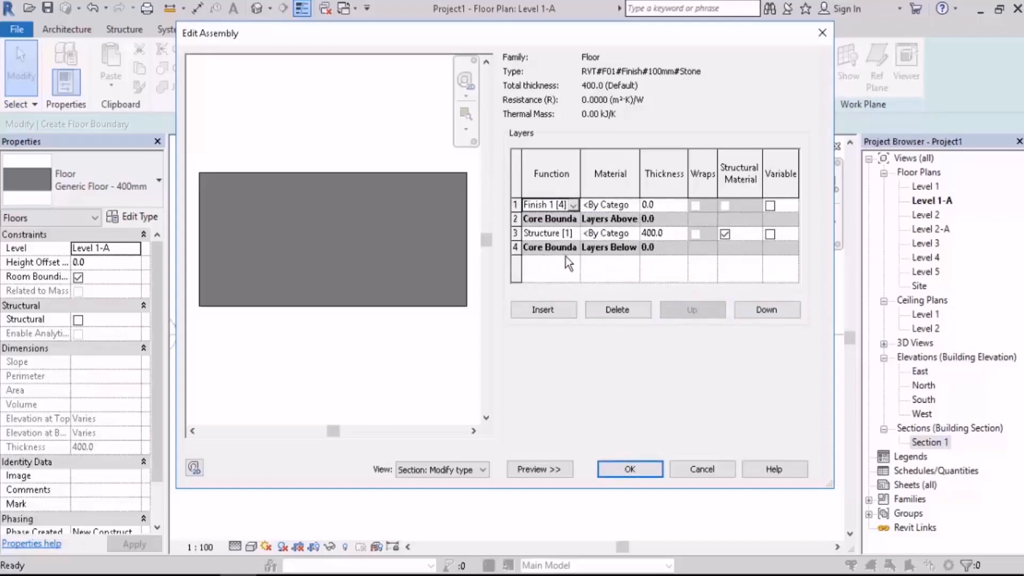
pyautogui.click(662, 205)
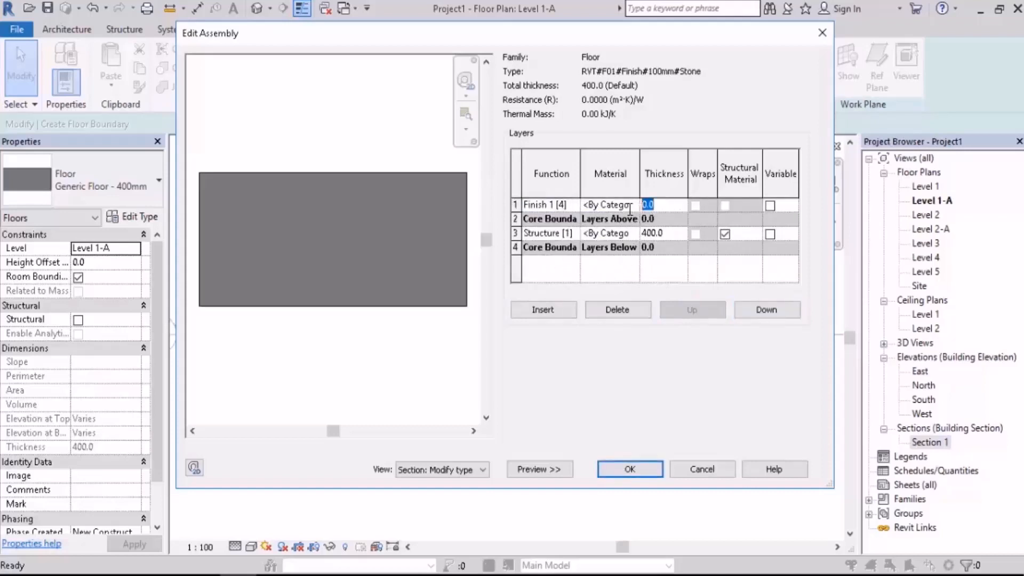
pyautogui.write('50')
pyautogui.press('Tab')
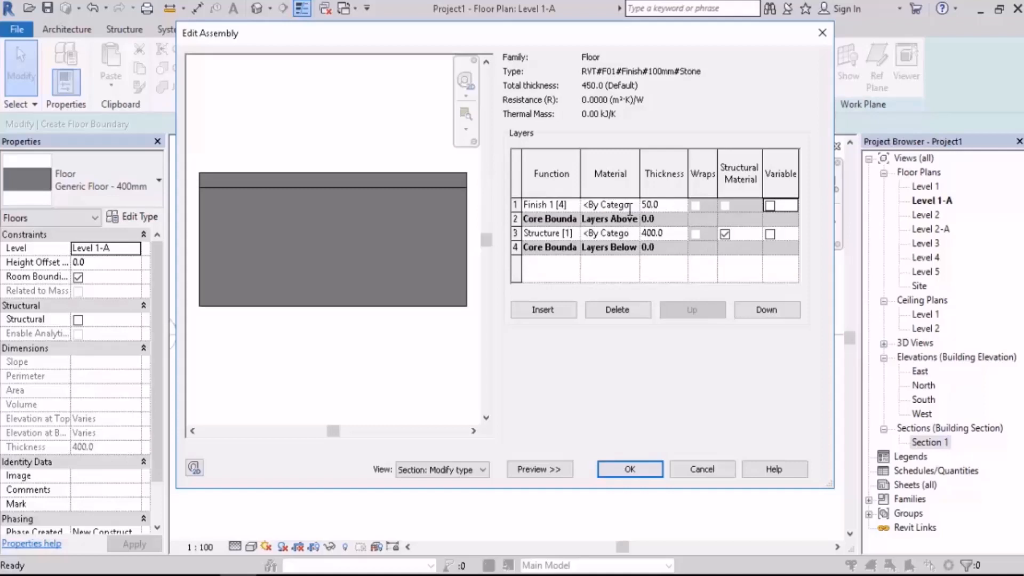
# Set the core layer's thickness to 50 mm and its function to Substrate
pyautogui.click(675, 234)
pyautogui.write('50')
pyautogui.press('Tab')
pyautogui.click(549, 233)
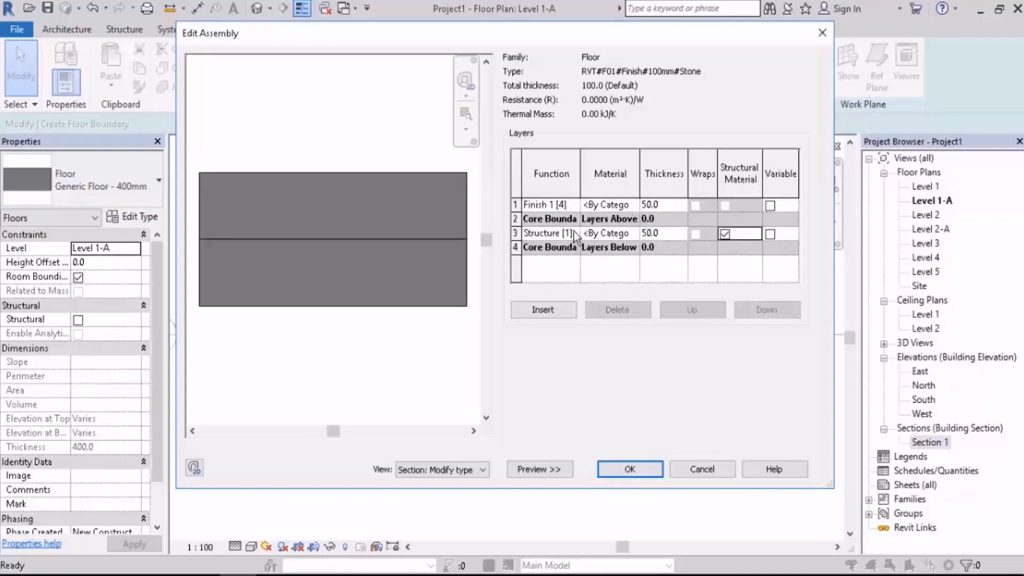
pyautogui.click(573, 233)
pyautogui.click(544, 259)
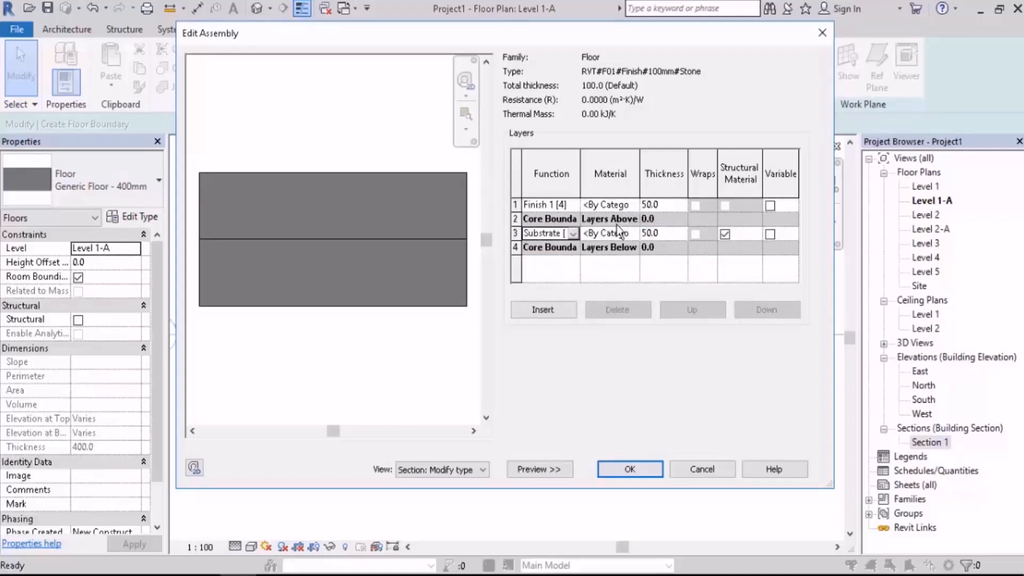
# Assign the RVT#Stone material to the Finish 1 [4] layer of the floor assembly
pyautogui.click(627, 205)
pyautogui.click(636, 205)
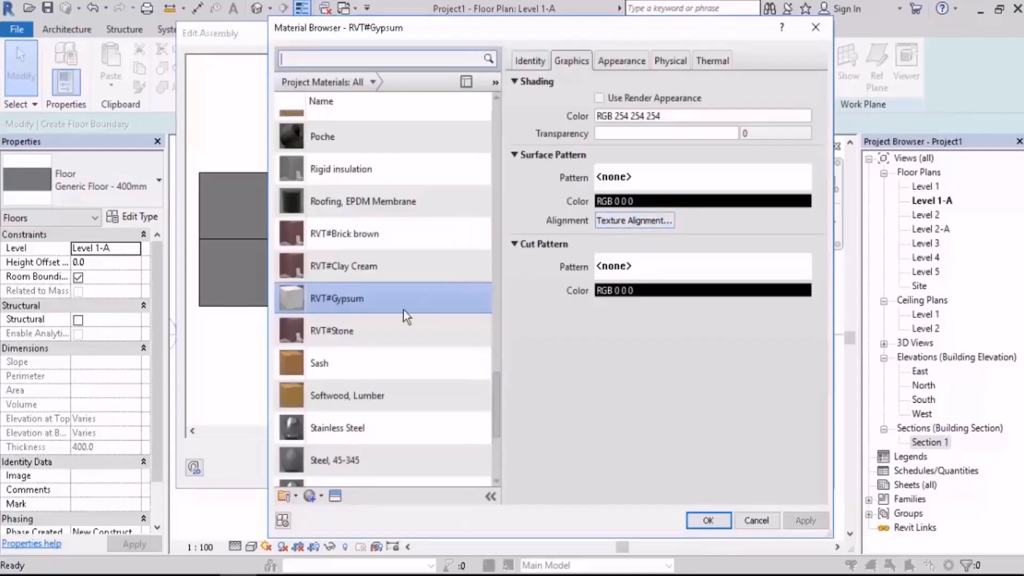
pyautogui.click(338, 333)
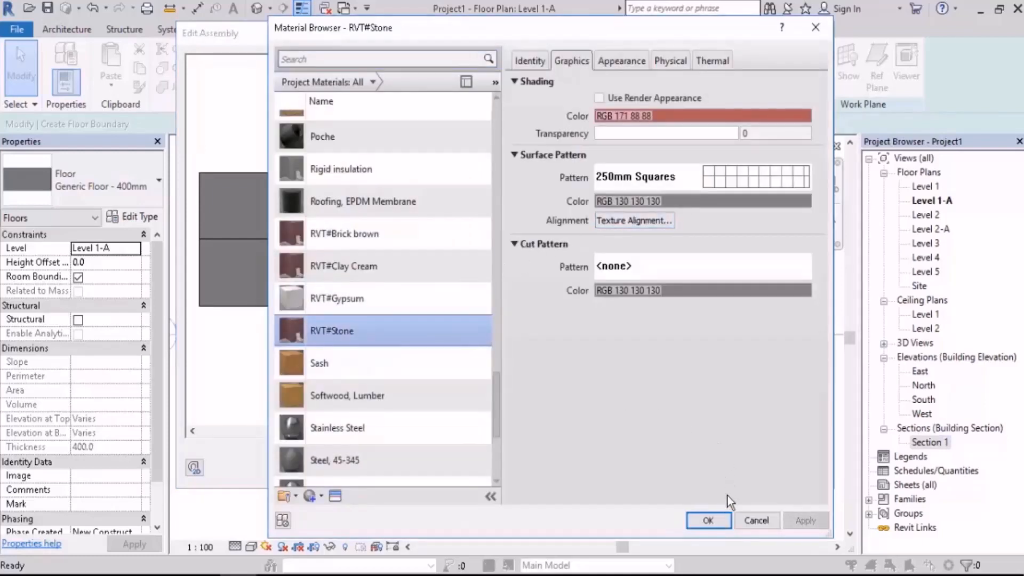
pyautogui.click(708, 520)
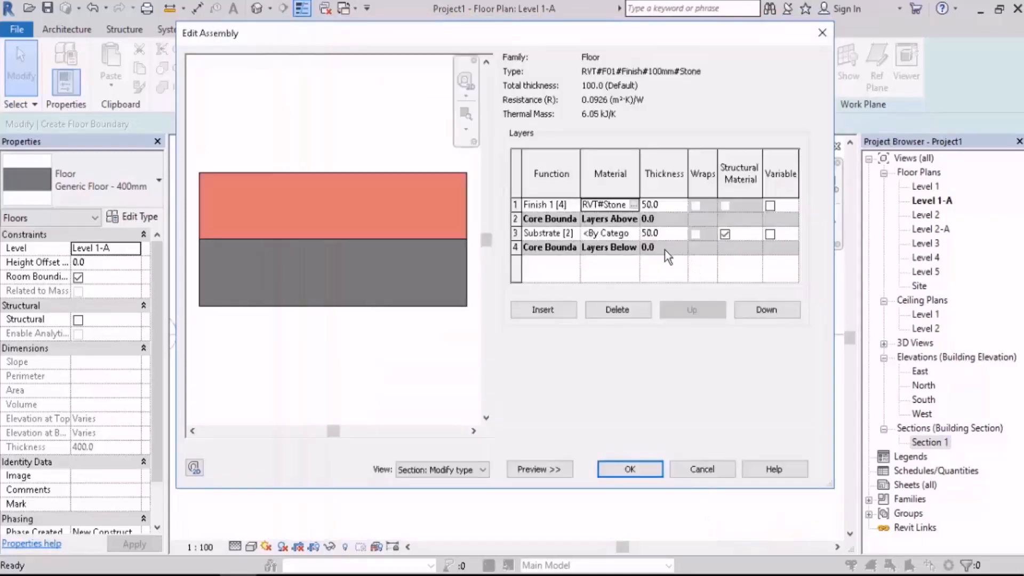
# Open the Substrate layer's material choice and duplicate RVT#Stone under the name RVT#Mortar
pyautogui.click(613, 234)
pyautogui.click(636, 234)
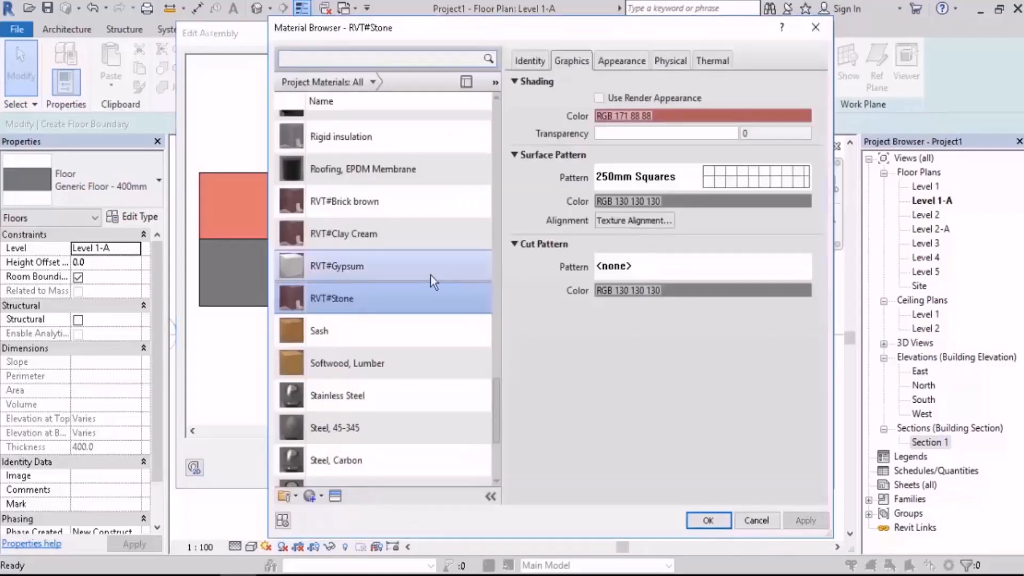
pyautogui.rightClick(332, 301)
pyautogui.click(379, 332)
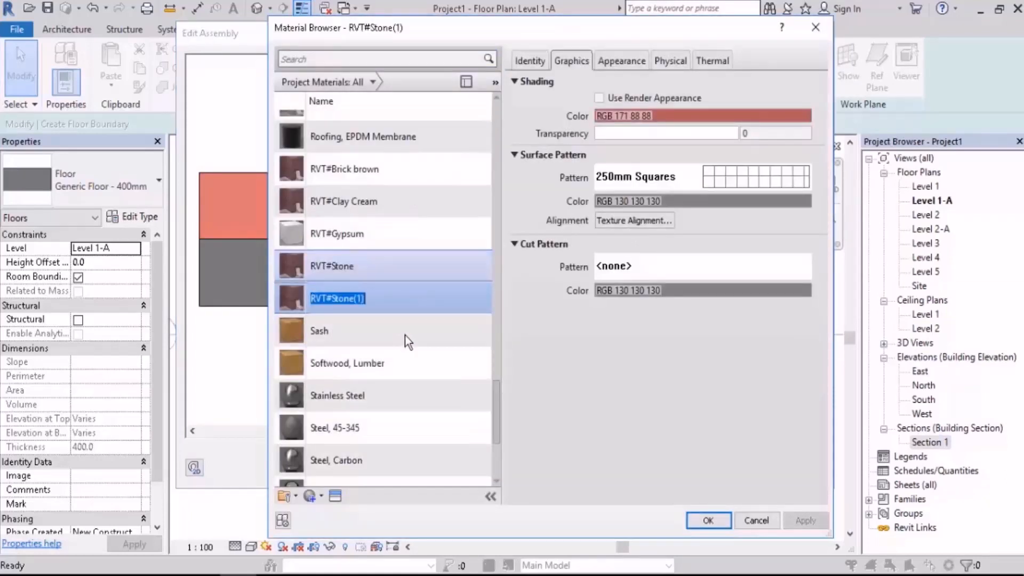
pyautogui.click(384, 301)
pyautogui.press('BackSpace')
pyautogui.press('BackSpace')
pyautogui.press('BackSpace')
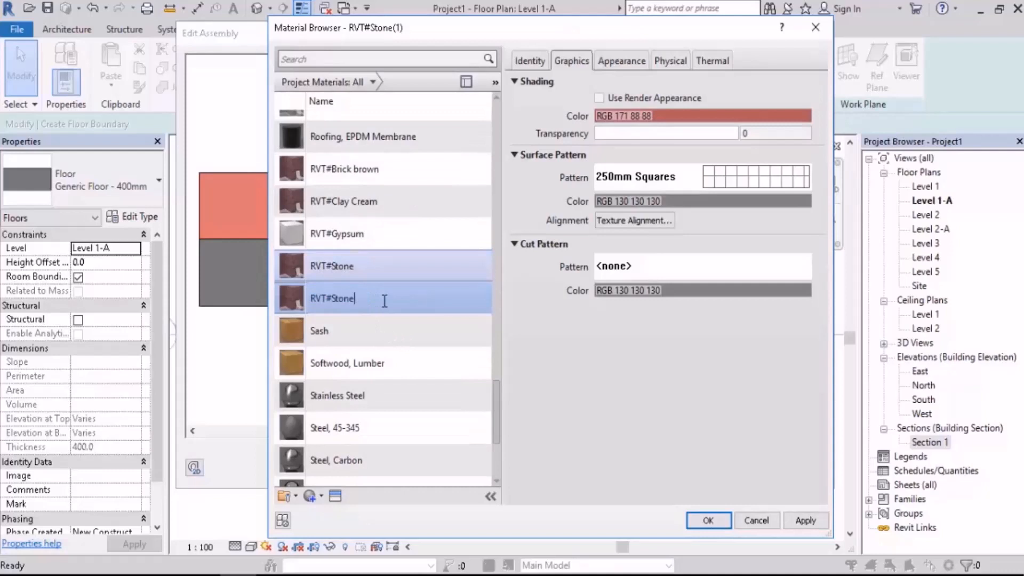
pyautogui.press('BackSpace')
pyautogui.press('BackSpace')
pyautogui.press('BackSpace')
pyautogui.press('BackSpace')
pyautogui.press('BackSpace')
pyautogui.write('Mortar')
pyautogui.press('Return')
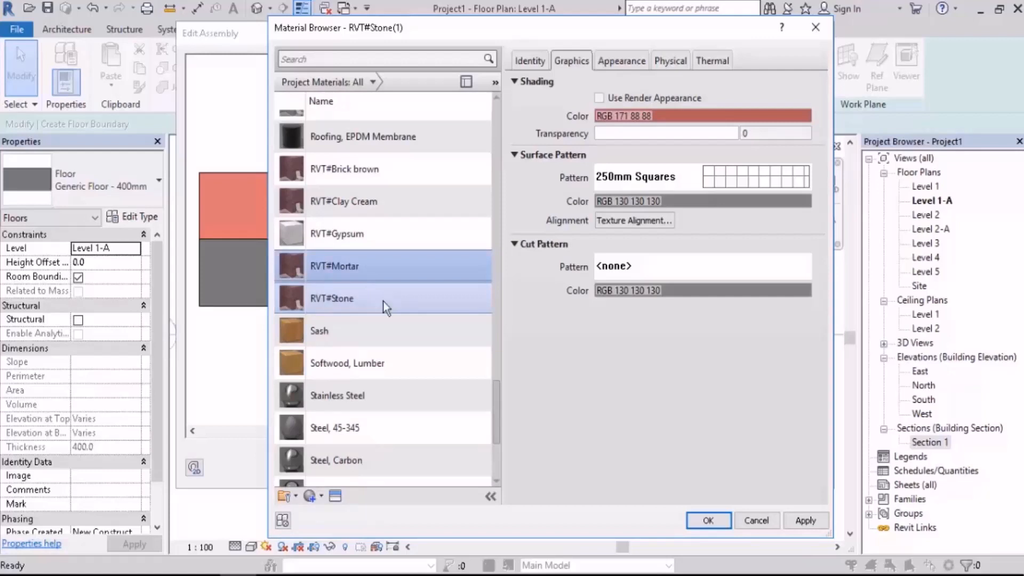
# Remove the RVT#Mortar surface pattern, set its shading color to RGB 228 201 201, and assign it to the Substrate layer
pyautogui.click(658, 177)
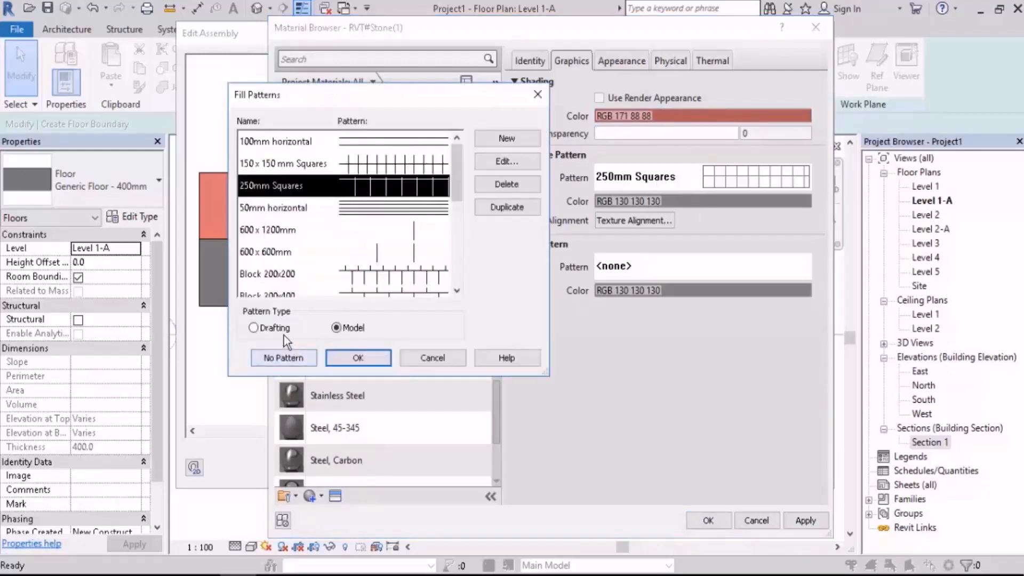
pyautogui.moveTo(457, 187); pyautogui.dragTo(454, 264)
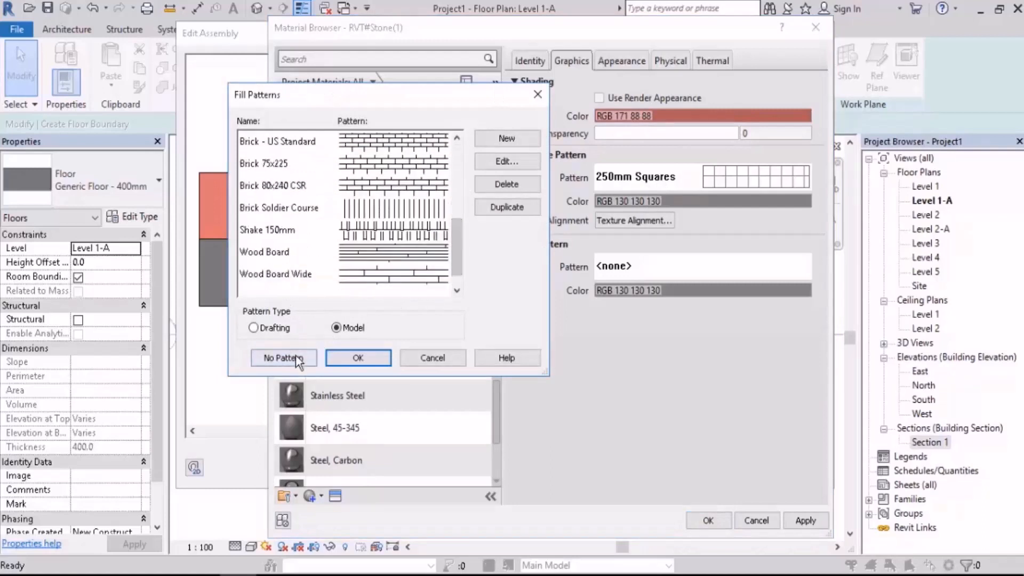
pyautogui.click(282, 358)
pyautogui.click(652, 116)
pyautogui.moveTo(722, 235); pyautogui.dragTo(719, 188)
pyautogui.click(614, 418)
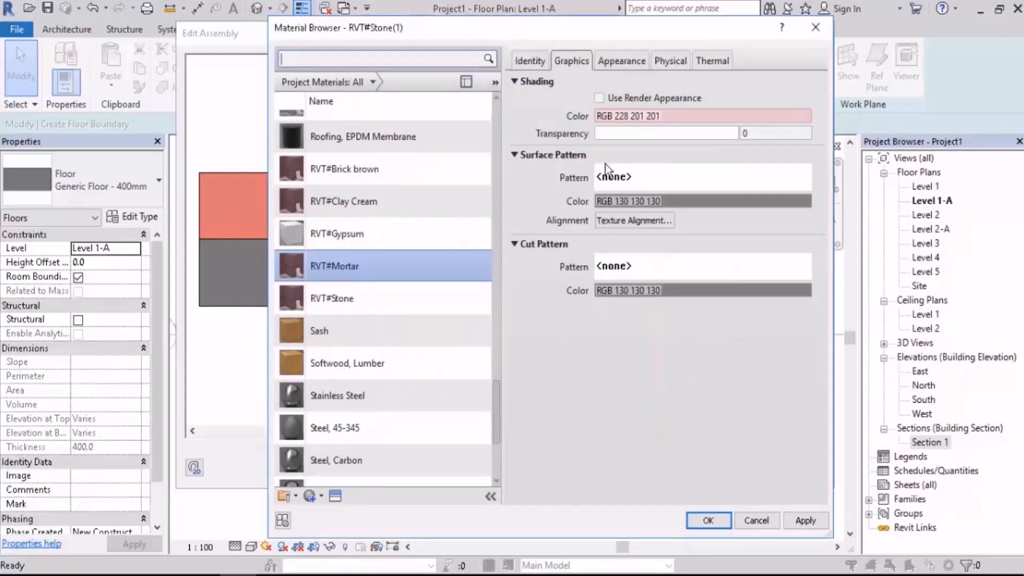
pyautogui.click(709, 519)
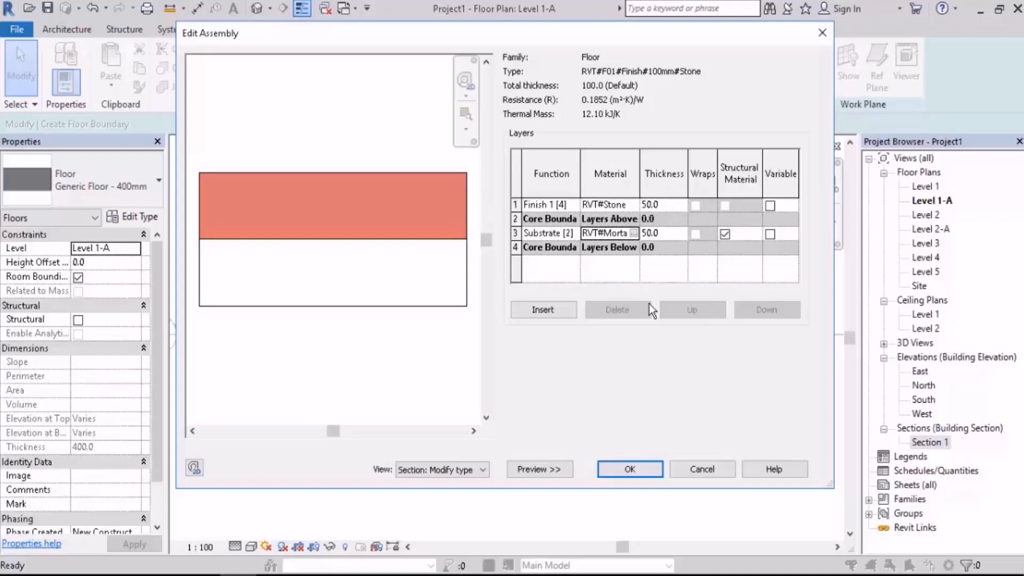
# Open the Finish 1 [4] layer's material choice and duplicate RVT#Stone under the name RVT#Stone-Flooring
pyautogui.click(616, 206)
pyautogui.click(634, 205)
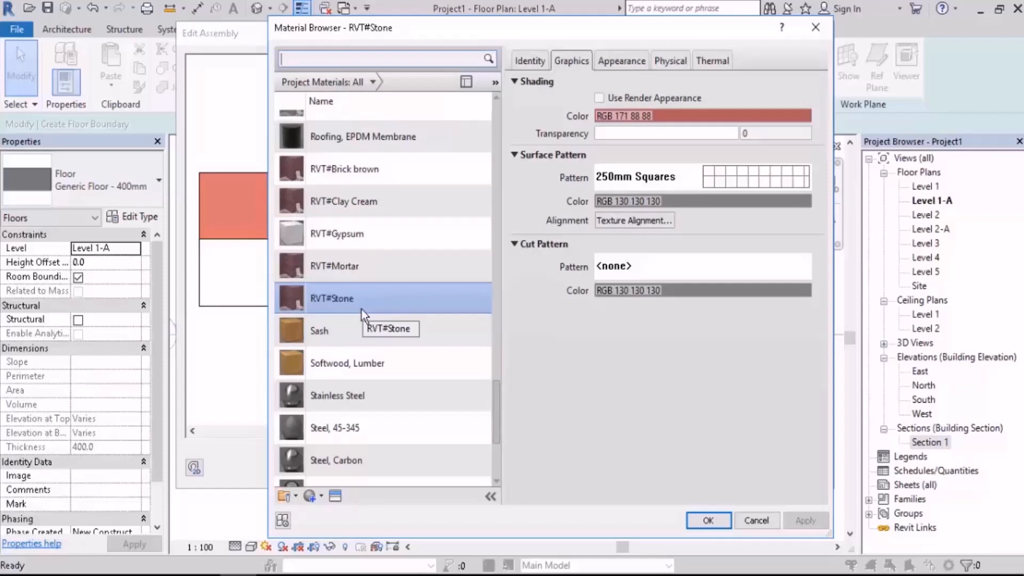
pyautogui.rightClick(326, 301)
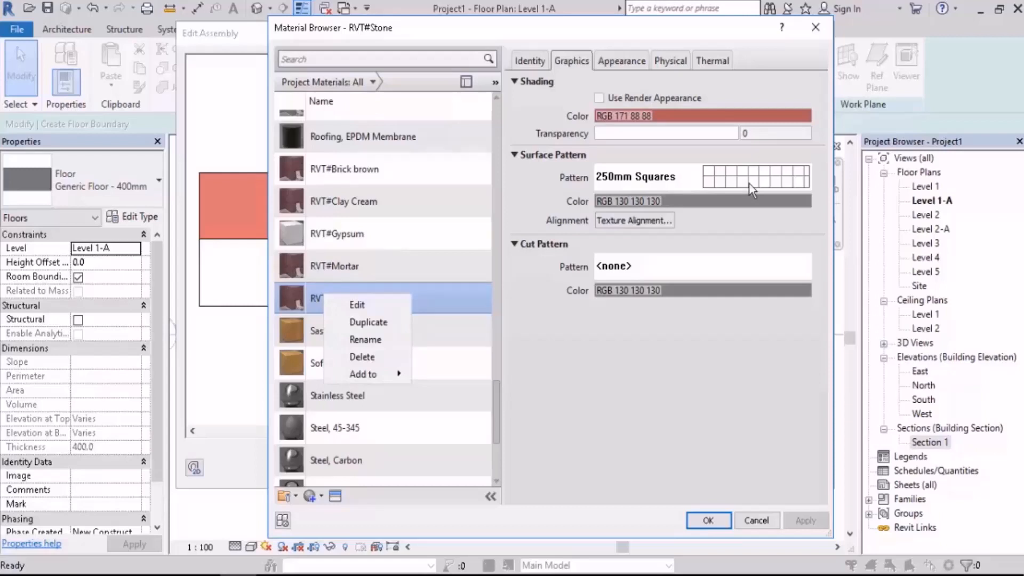
pyautogui.click(389, 321)
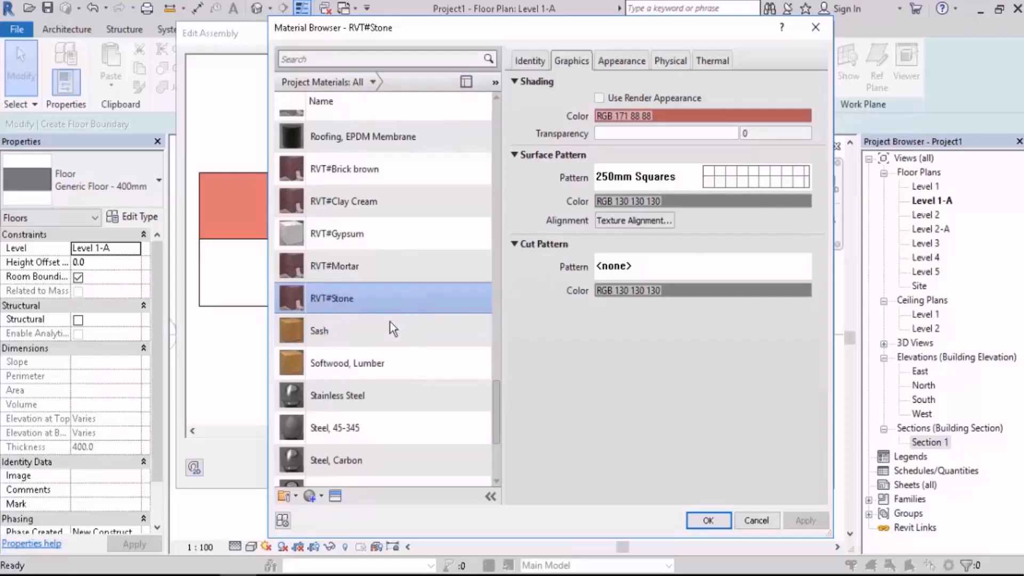
pyautogui.click(386, 301)
pyautogui.press('BackSpace')
pyautogui.press('BackSpace')
pyautogui.press('BackSpace')
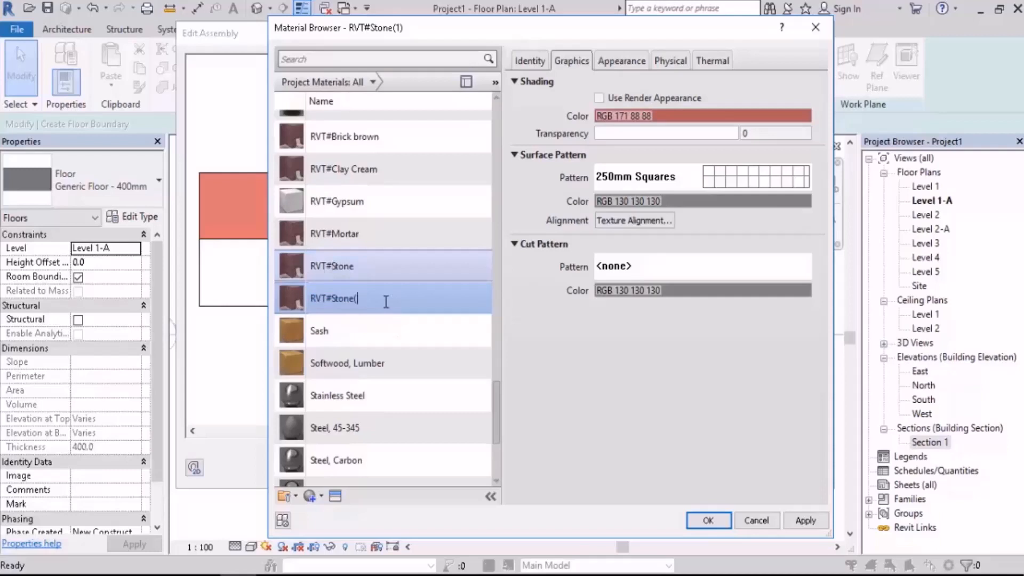
pyautogui.write('-Flooring')
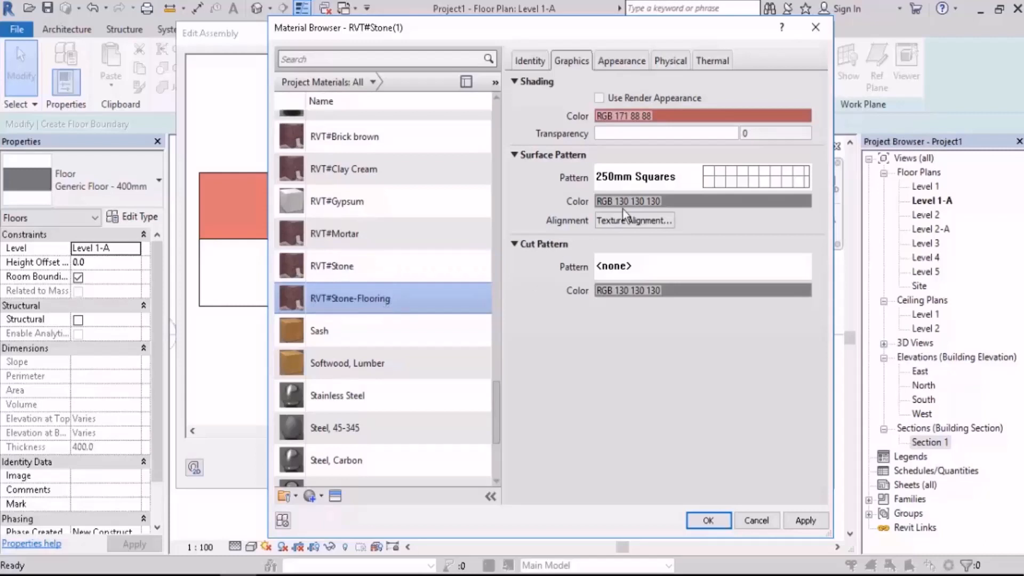
# Remove the surface pattern from RVT#Stone-Flooring, assign it to the Finish 1 [4] layer, and accept the floor type
pyautogui.click(671, 179)
pyautogui.click(284, 358)
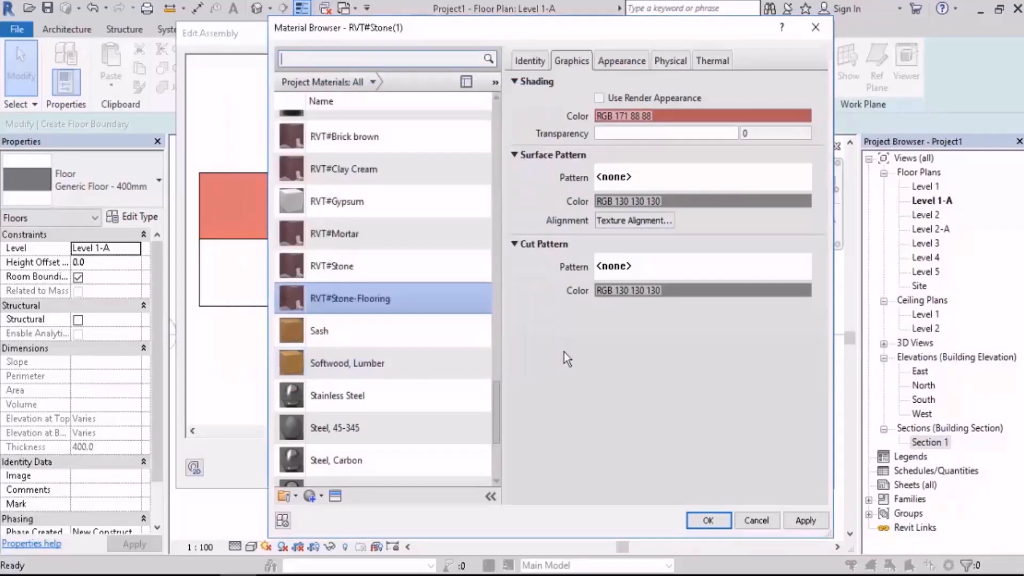
pyautogui.click(708, 520)
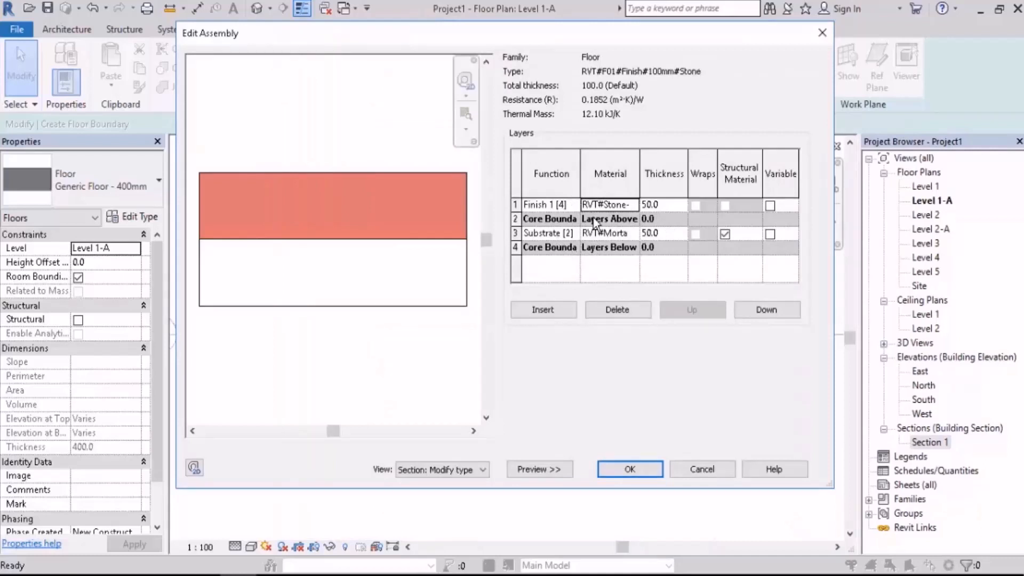
pyautogui.click(646, 468)
pyautogui.click(642, 470)
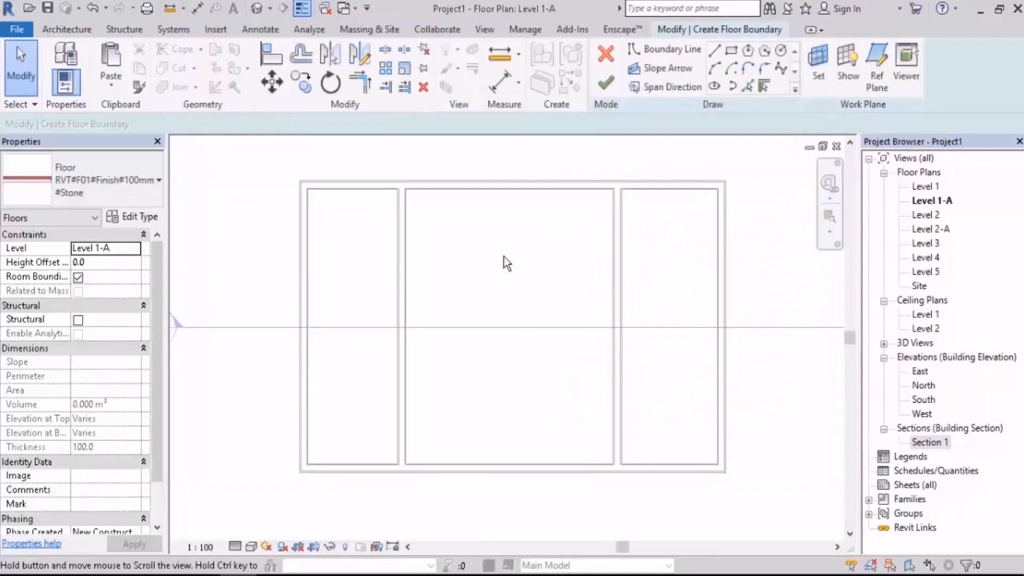
# Pick the four inner wall faces of the central room as floor boundary lines using Pick Lines
pyautogui.scroll(5, 395, 187)
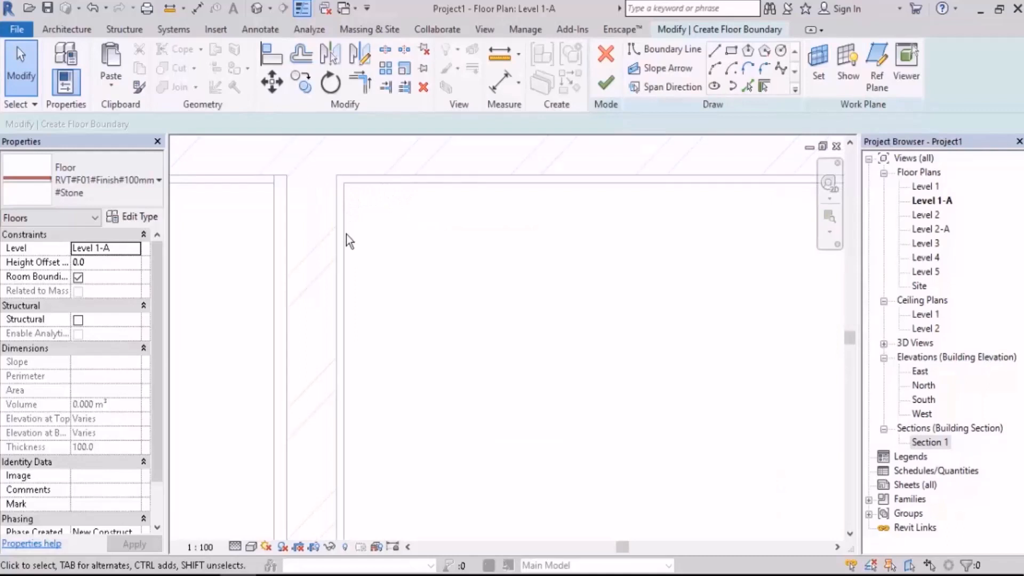
pyautogui.moveTo(424, 209); pyautogui.dragTo(413, 255, button='middle')
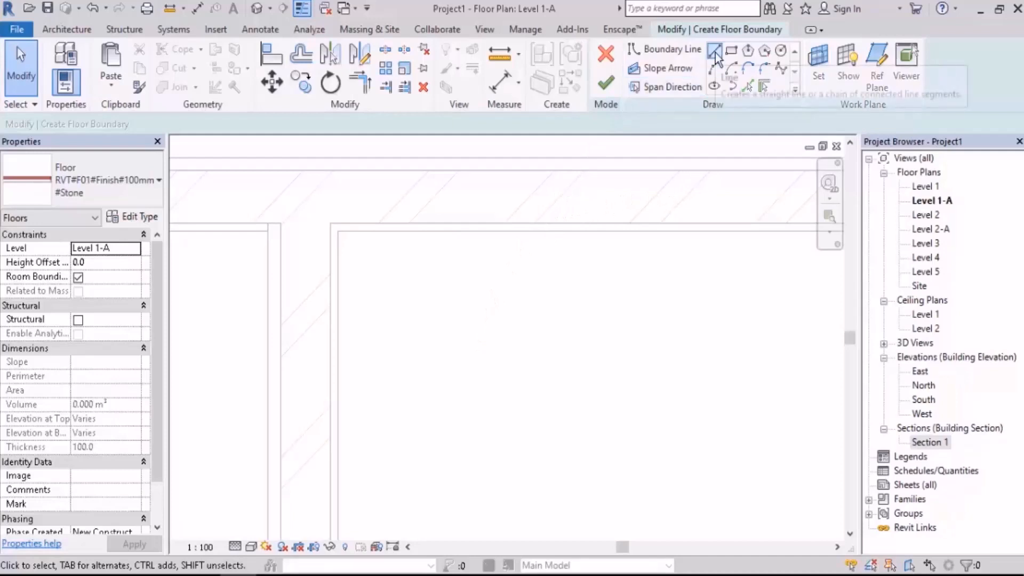
pyautogui.click(747, 87)
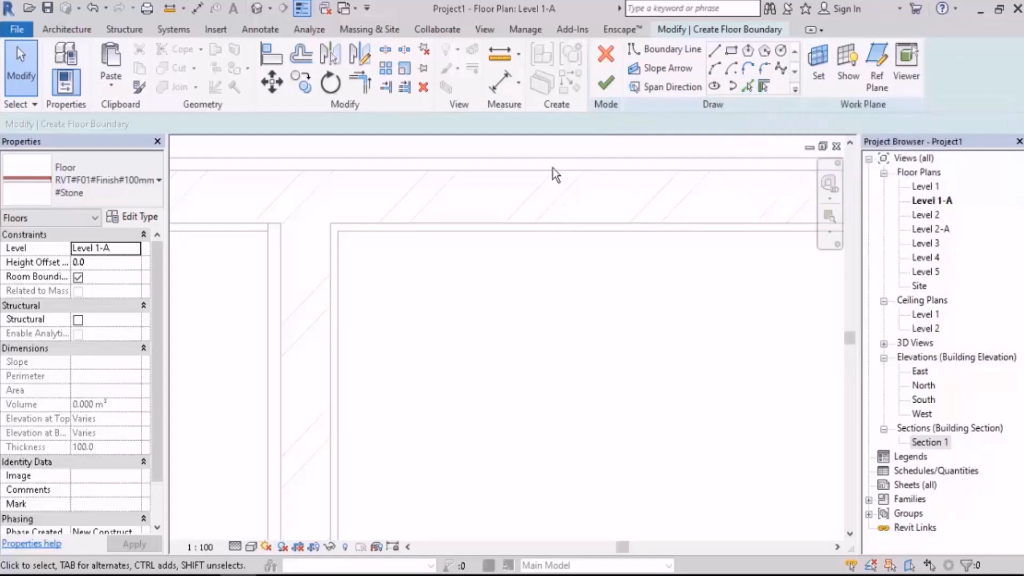
pyautogui.click(748, 87)
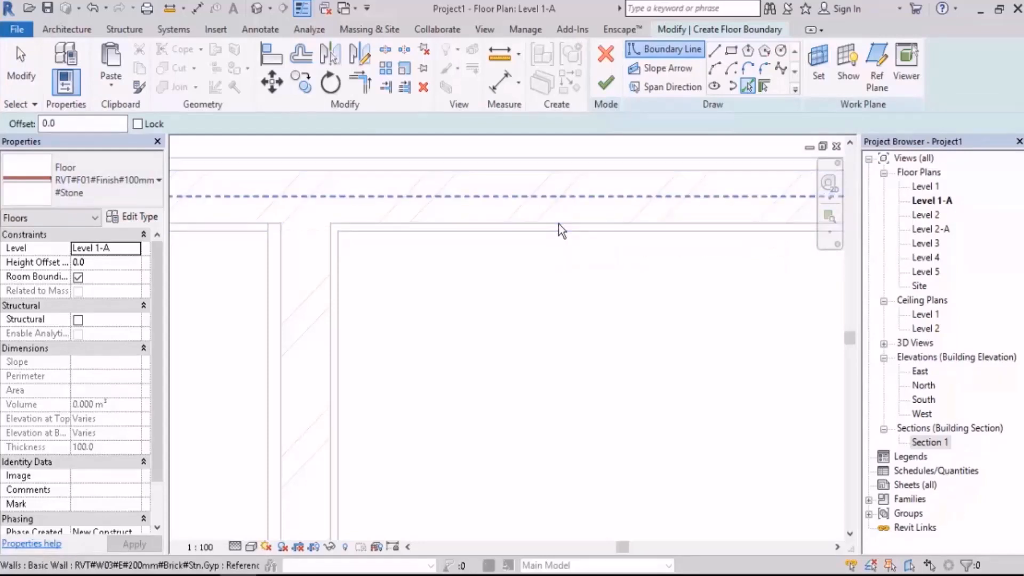
pyautogui.moveTo(618, 354); pyautogui.dragTo(615, 338, button='middle')
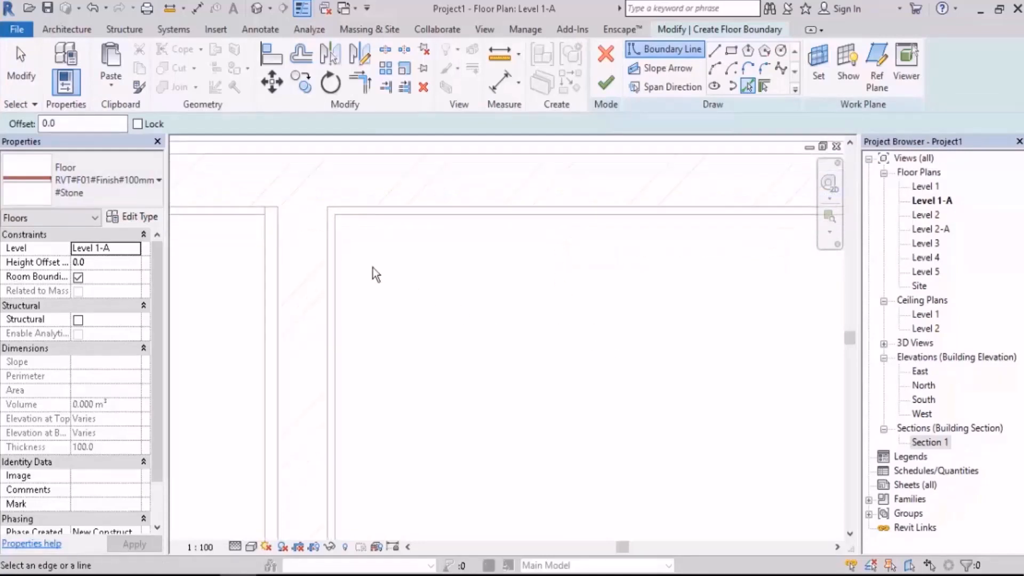
pyautogui.click(341, 257)
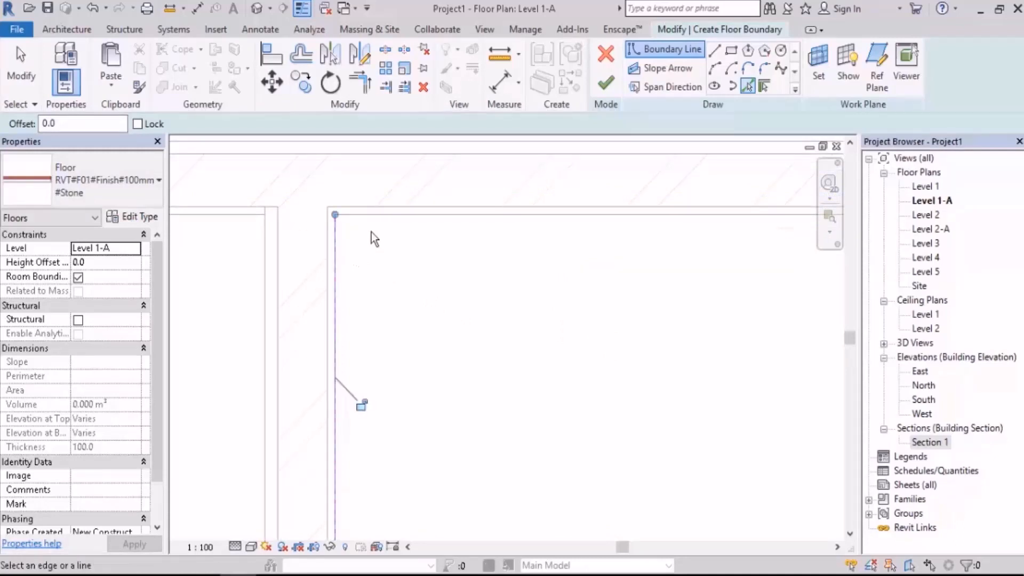
pyautogui.click(377, 212)
pyautogui.scroll(-5, 379, 191)
pyautogui.moveTo(569, 350); pyautogui.dragTo(487, 302, button='middle')
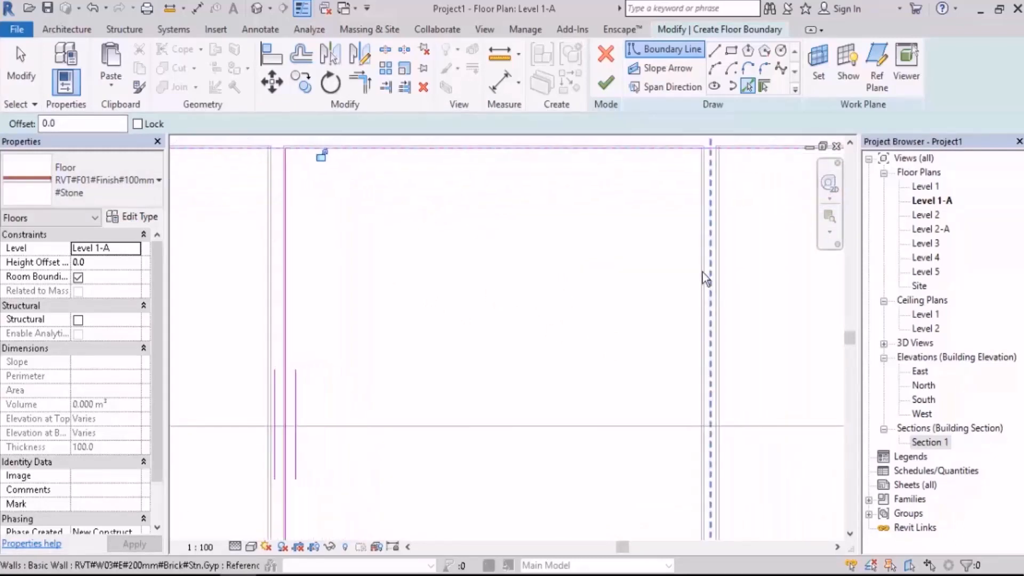
pyautogui.click(703, 272)
pyautogui.moveTo(625, 382); pyautogui.dragTo(619, 201, button='middle')
pyautogui.moveTo(494, 478); pyautogui.dragTo(528, 318, button='middle')
pyautogui.click(516, 357)
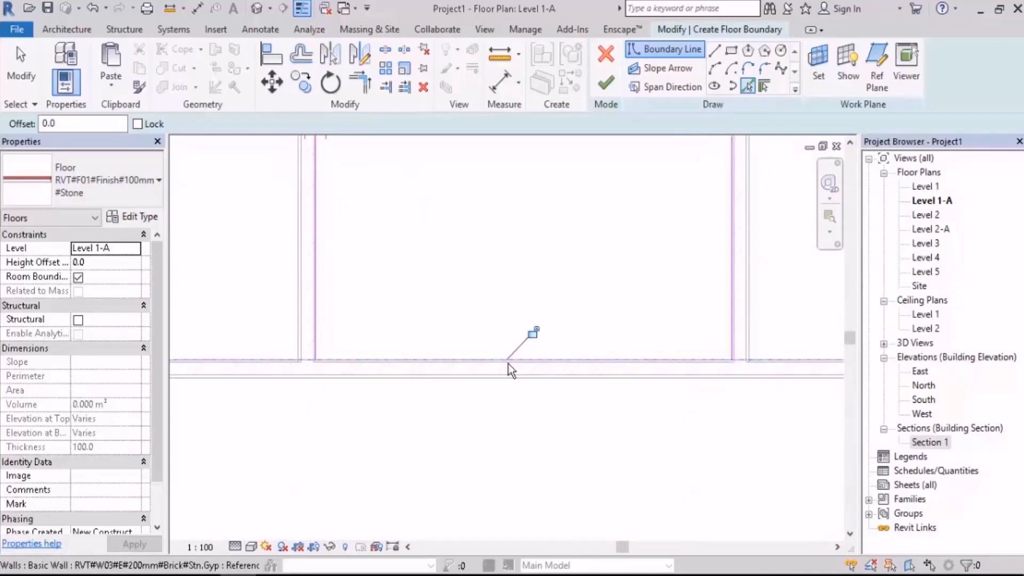
# Trim the boundary lines at the central room's corners into a closed rectangle and finish the floor sketch
pyautogui.moveTo(464, 249); pyautogui.dragTo(462, 271, button='middle')
pyautogui.press('t')
pyautogui.press('r')
pyautogui.click(314, 370)
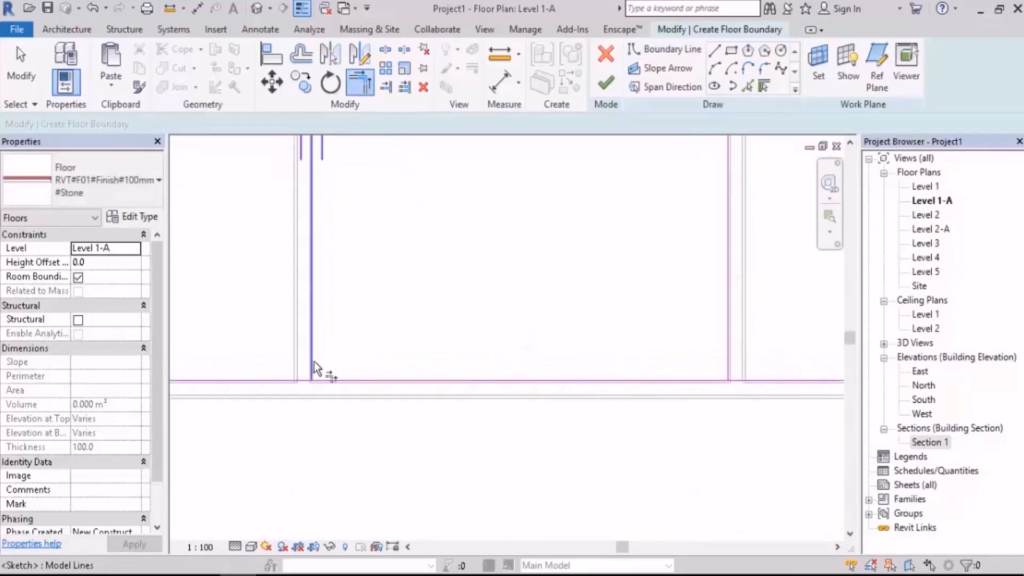
pyautogui.click(340, 386)
pyautogui.scroll(-2, 419, 444)
pyautogui.click(590, 404)
pyautogui.click(623, 368)
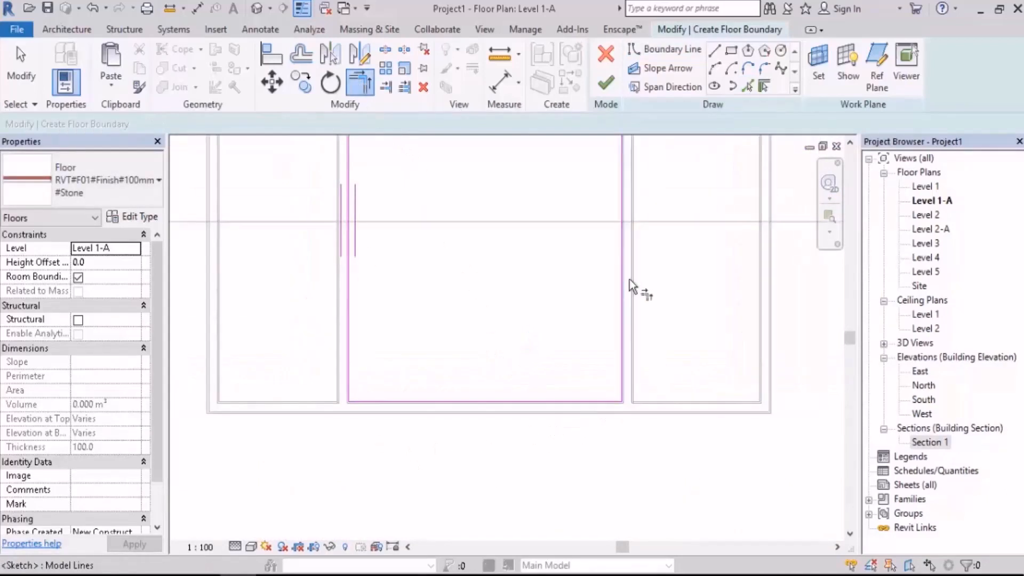
pyautogui.moveTo(630, 234); pyautogui.dragTo(609, 395, button='middle')
pyautogui.click(602, 299)
pyautogui.click(595, 201)
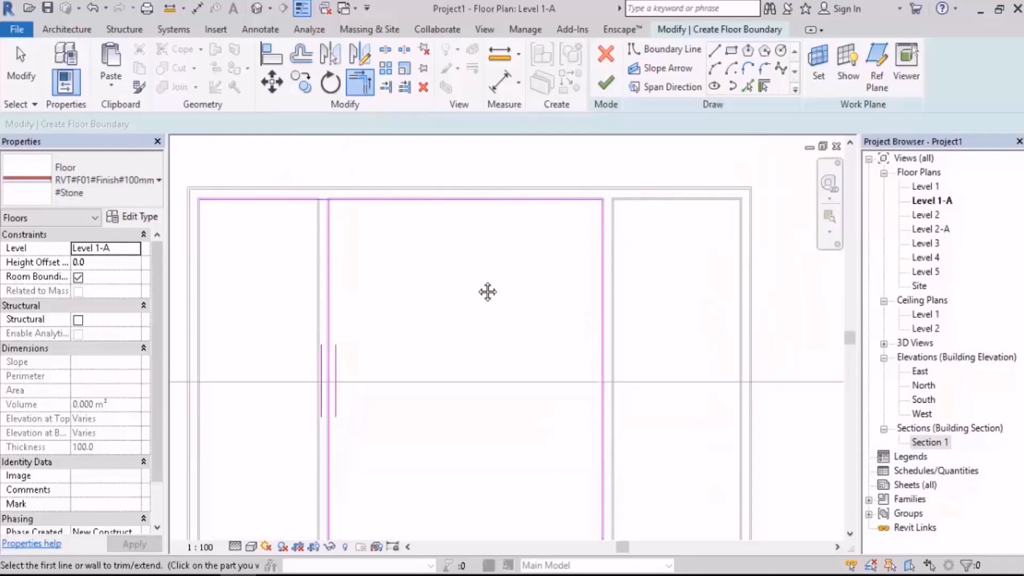
pyautogui.moveTo(487, 290); pyautogui.dragTo(498, 331, button='middle')
pyautogui.click(338, 270)
pyautogui.click(382, 261)
pyautogui.scroll(-2, 517, 294)
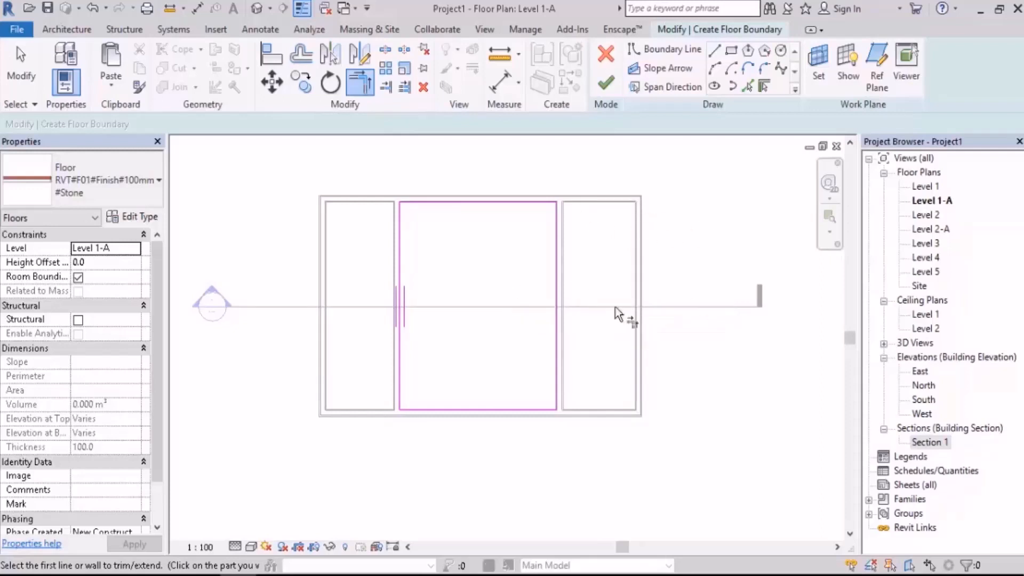
pyautogui.click(606, 91)
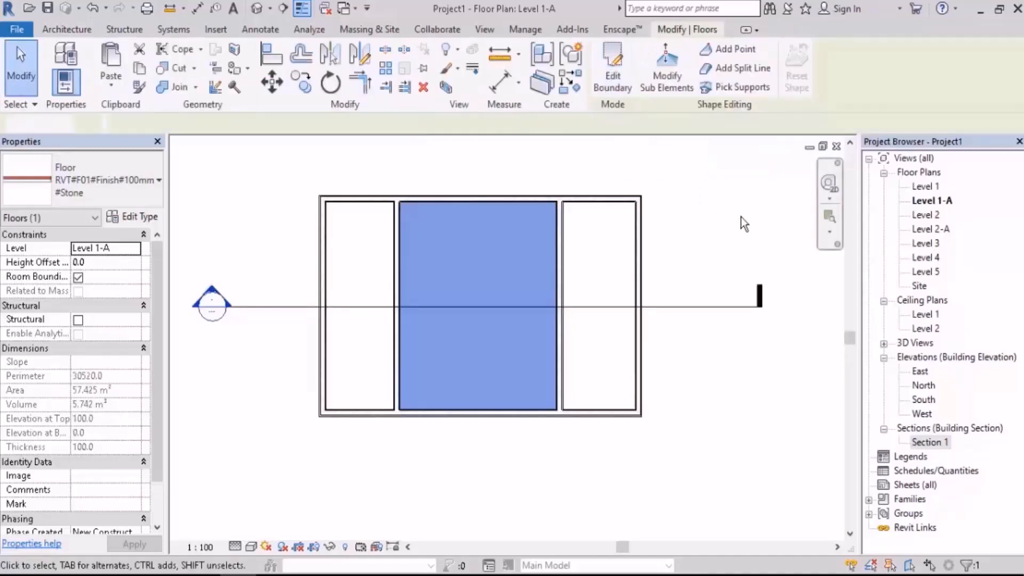
# Examine the new finish floor between the walls on the lowest slab in the Section 1 view
pyautogui.click(741, 217)
pyautogui.doubleClick(937, 442)
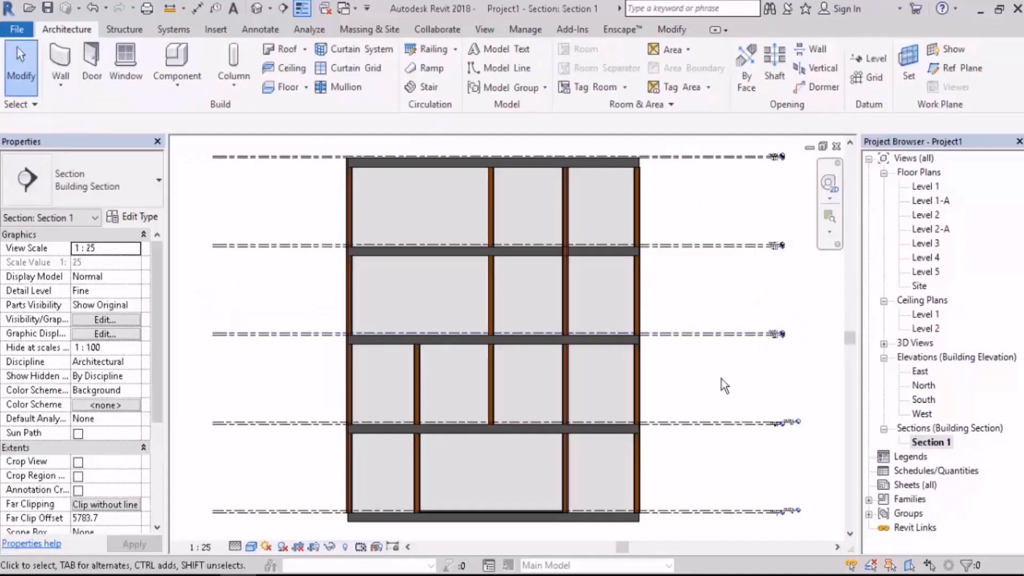
pyautogui.scroll(6, 464, 459)
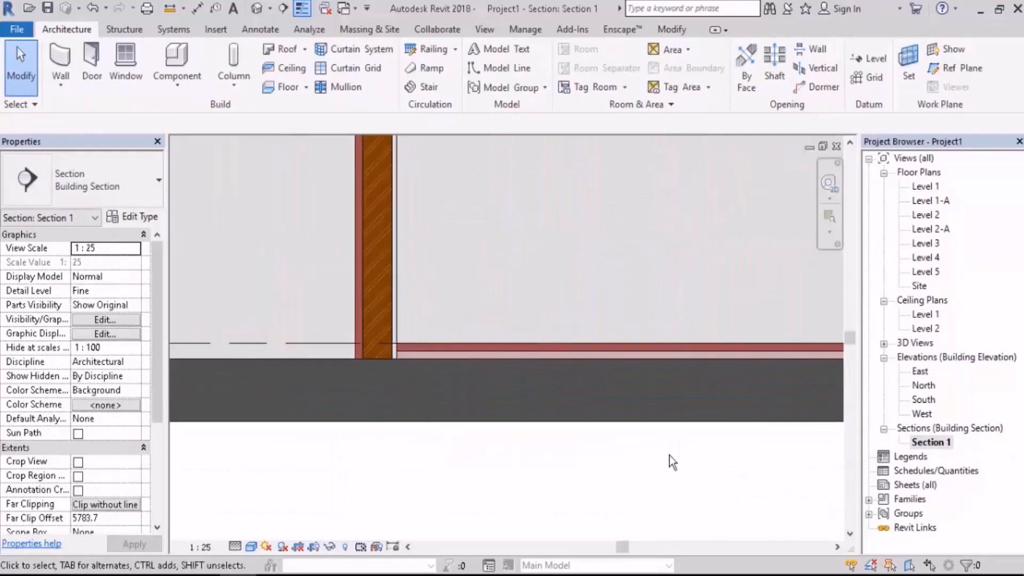
pyautogui.moveTo(693, 460); pyautogui.dragTo(277, 447, button='middle')
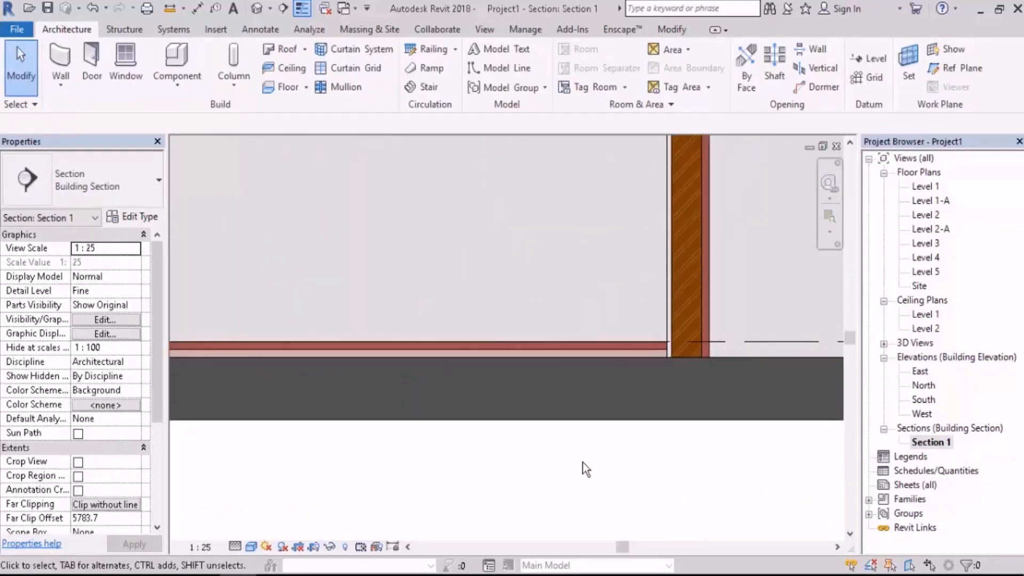
# Inspect the finish floor's extent on the lowest slab in Section 1 and open the Level 1-A floor plan
pyautogui.scroll(-4, 465, 355)
pyautogui.moveTo(586, 395); pyautogui.dragTo(322, 389, button='middle')
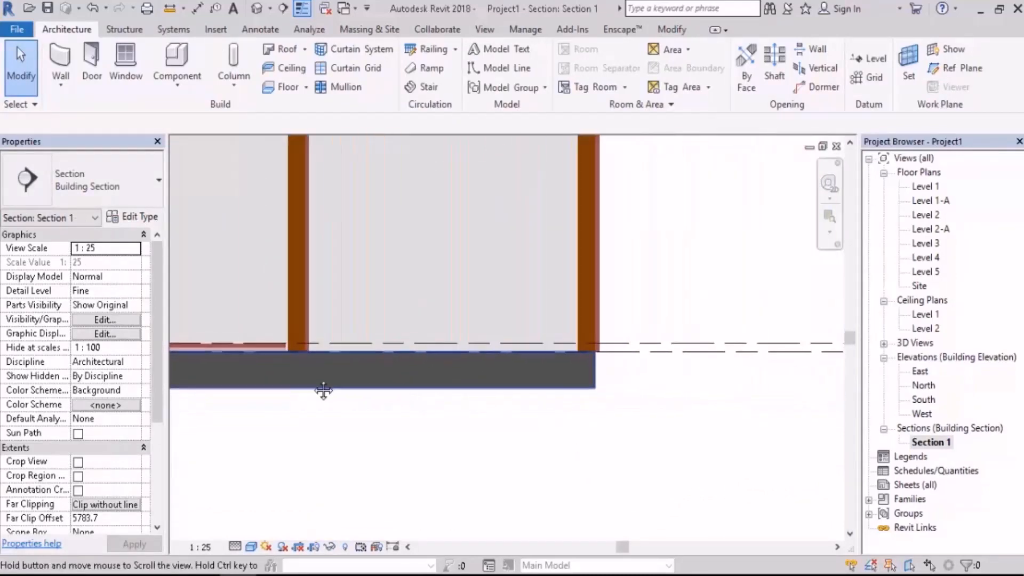
pyautogui.scroll(-3, 320, 380)
pyautogui.scroll(5, 259, 373)
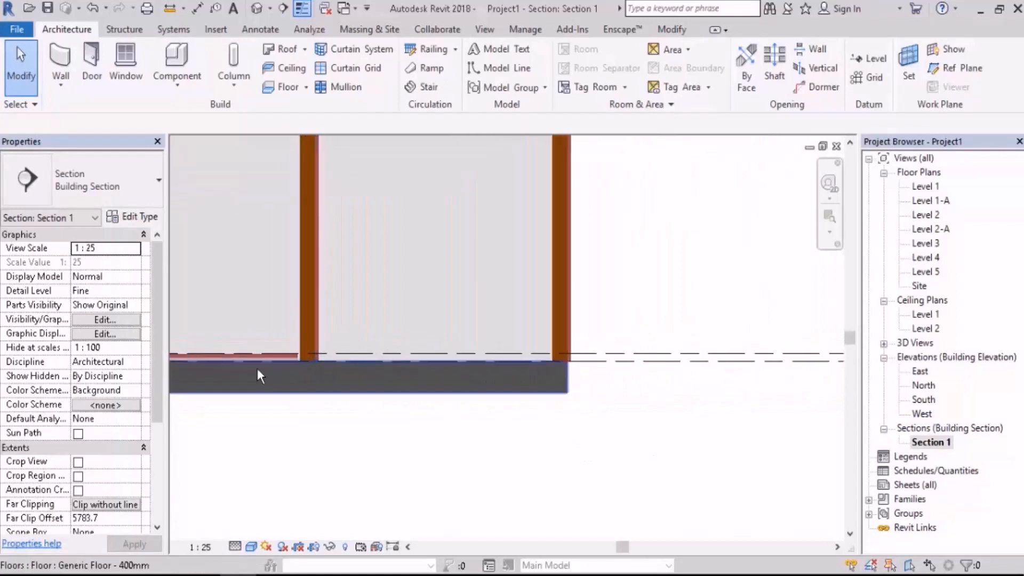
pyautogui.doubleClick(937, 203)
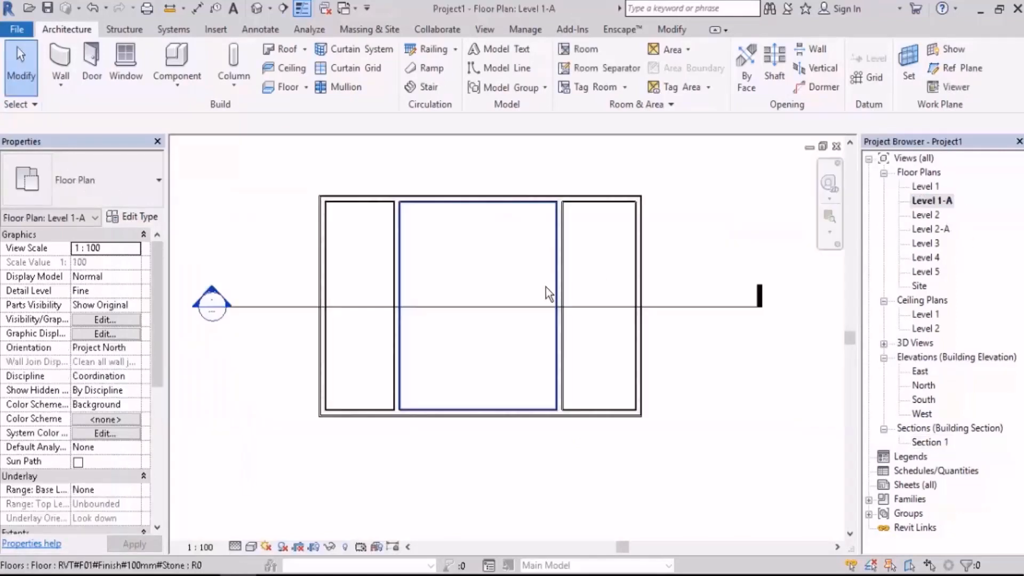
pyautogui.scroll(3, 430, 258)
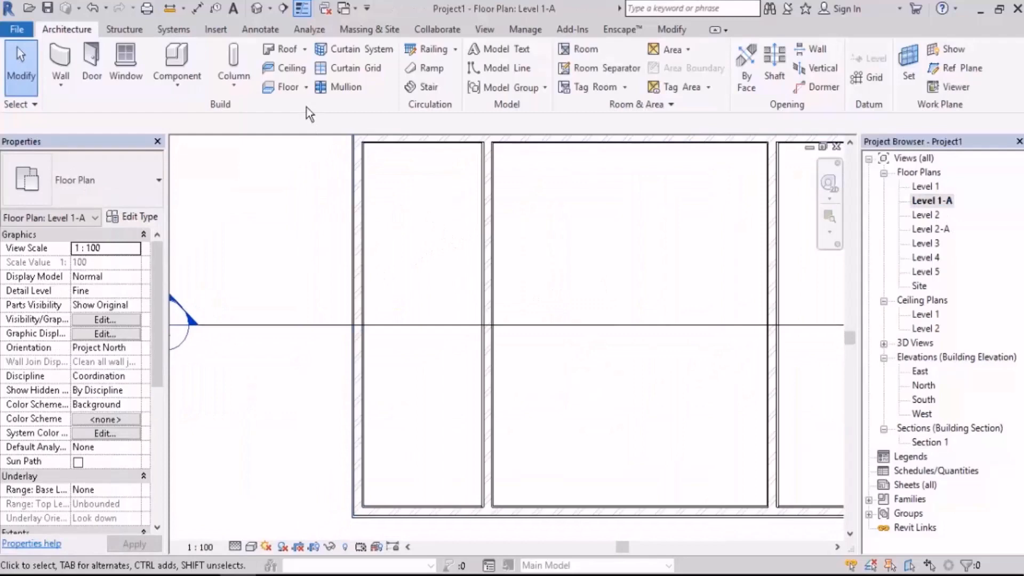
# Create an RVT#F01#Finish#100mm#Stone floor in the left-hand room with a rectangular boundary between its inner wall corners
pyautogui.click(288, 87)
pyautogui.moveTo(577, 186); pyautogui.dragTo(584, 232, button='middle')
pyautogui.scroll(3, 472, 191)
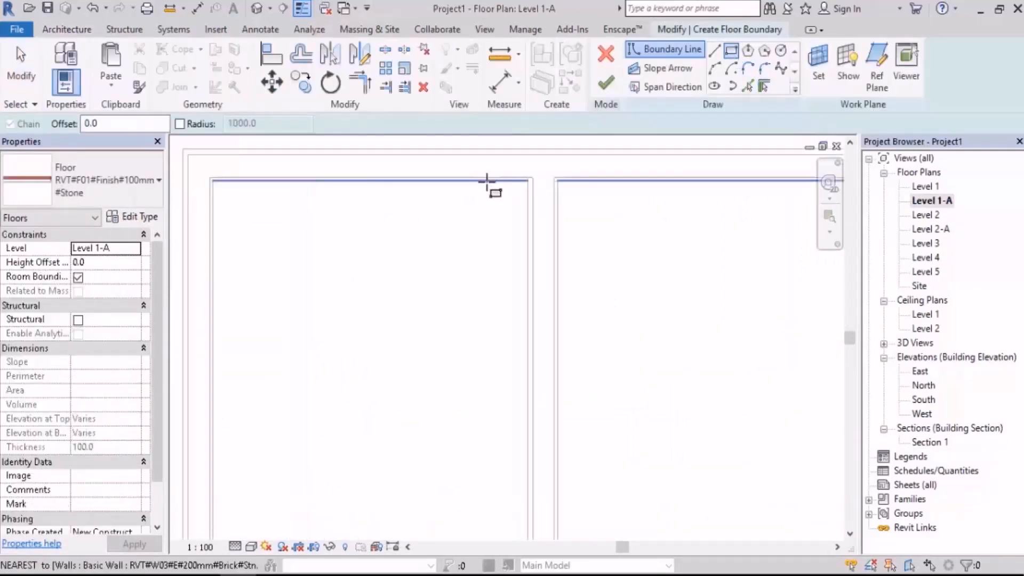
pyautogui.scroll(3, 512, 186)
pyautogui.click(557, 169)
pyautogui.scroll(-3, 479, 266)
pyautogui.scroll(-4, 480, 259)
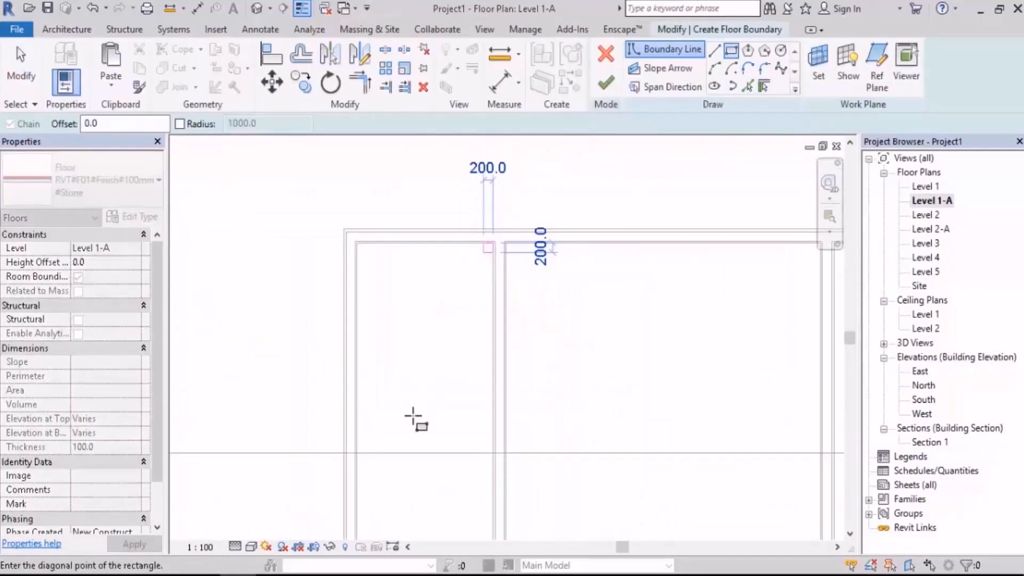
pyautogui.moveTo(413, 483); pyautogui.dragTo(428, 253, button='middle')
pyautogui.scroll(6, 407, 363)
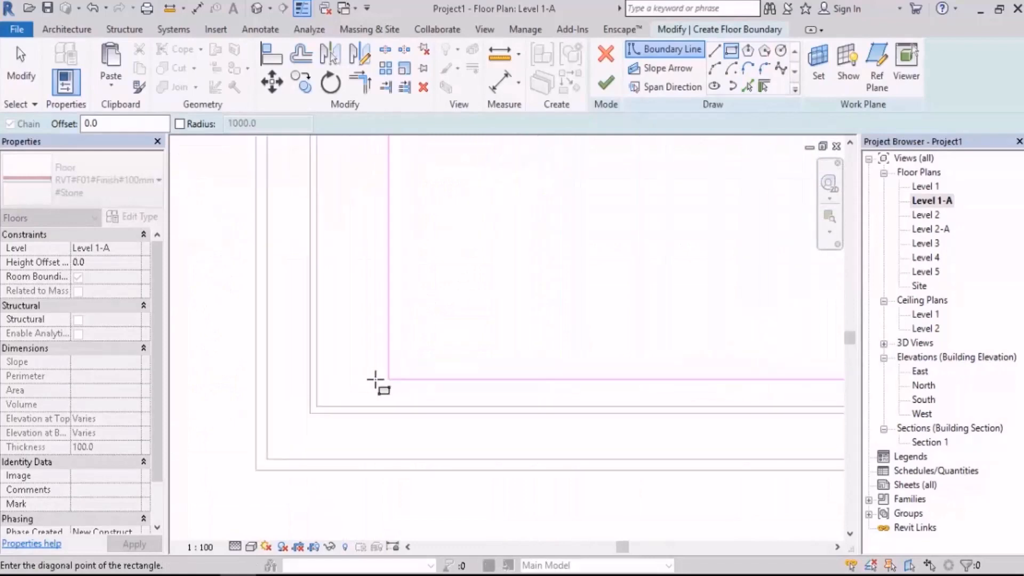
pyautogui.click(318, 406)
pyautogui.click(606, 83)
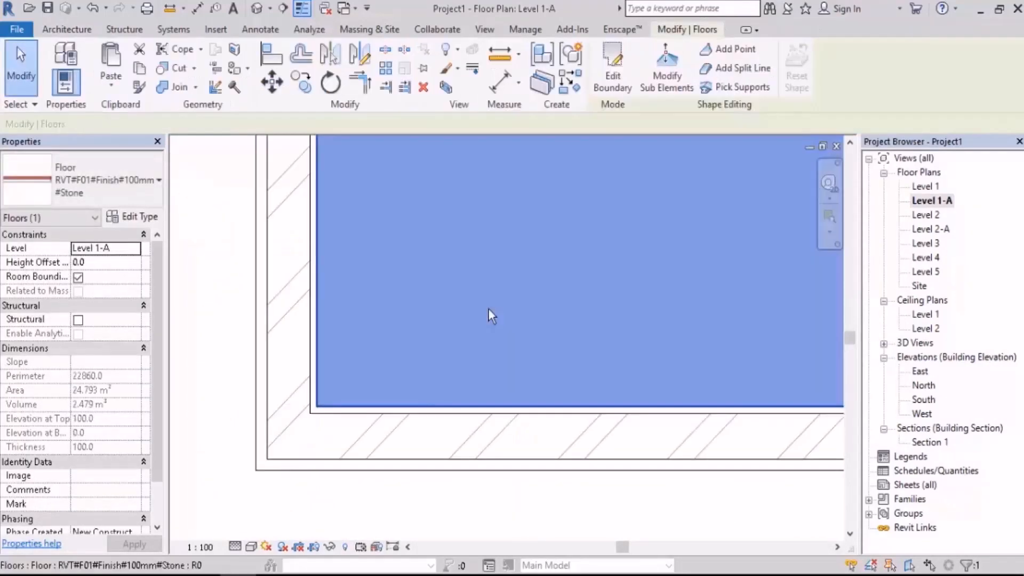
# Start another finish floor sketch on Level 1-A and try one rectangle spanning the central and right-hand rooms
pyautogui.scroll(-3, 375, 374)
pyautogui.scroll(-3, 275, 418)
pyautogui.moveTo(493, 314); pyautogui.dragTo(491, 393, button='middle')
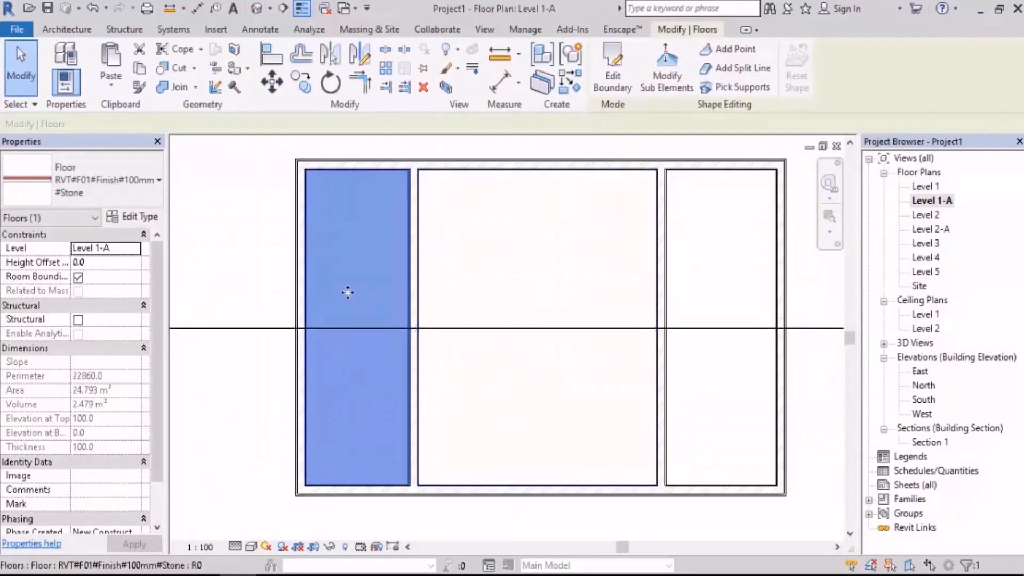
pyautogui.moveTo(666, 305); pyautogui.dragTo(649, 309, button='middle')
pyautogui.click(67, 30)
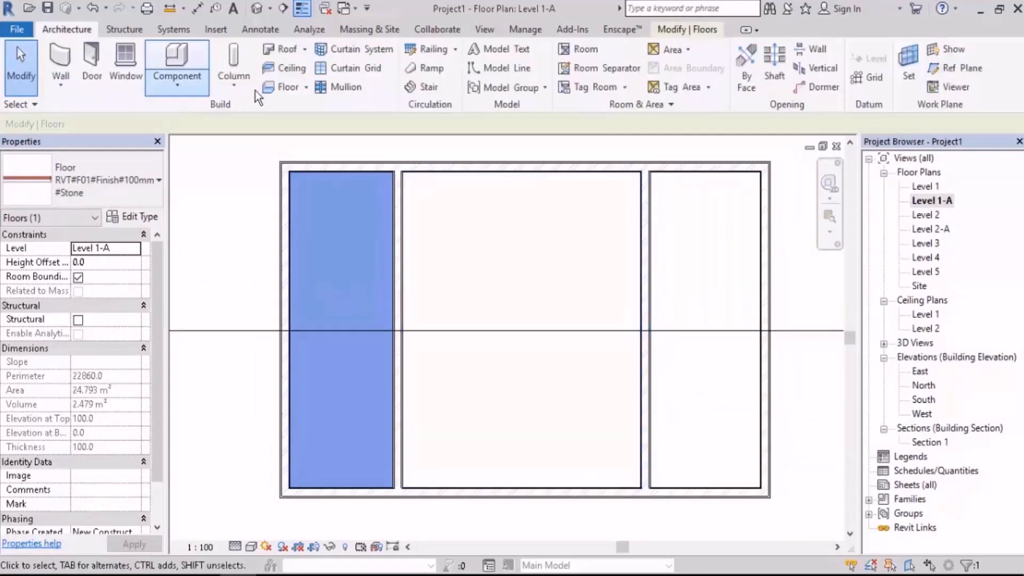
pyautogui.click(287, 85)
pyautogui.click(731, 50)
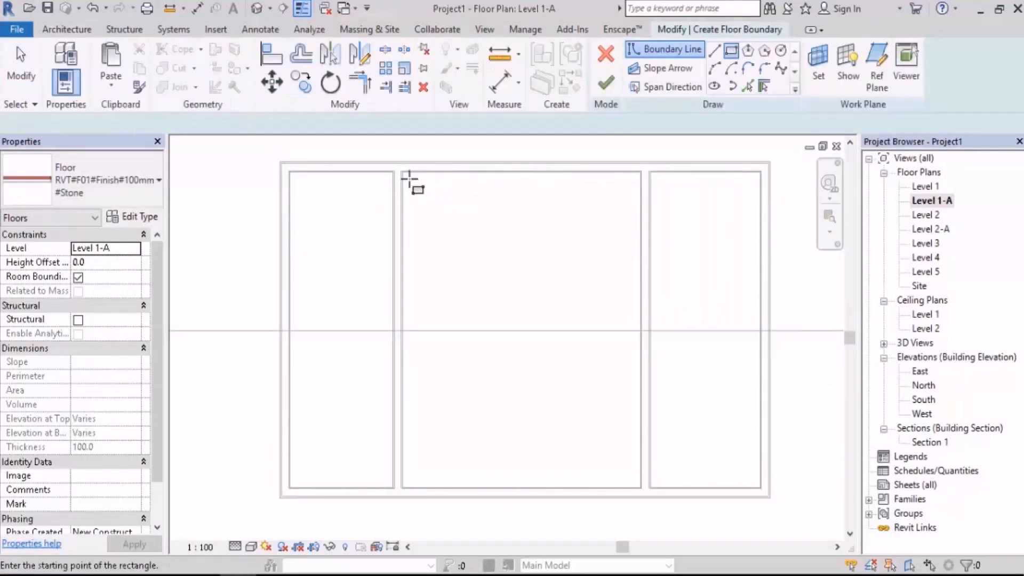
pyautogui.click(403, 171)
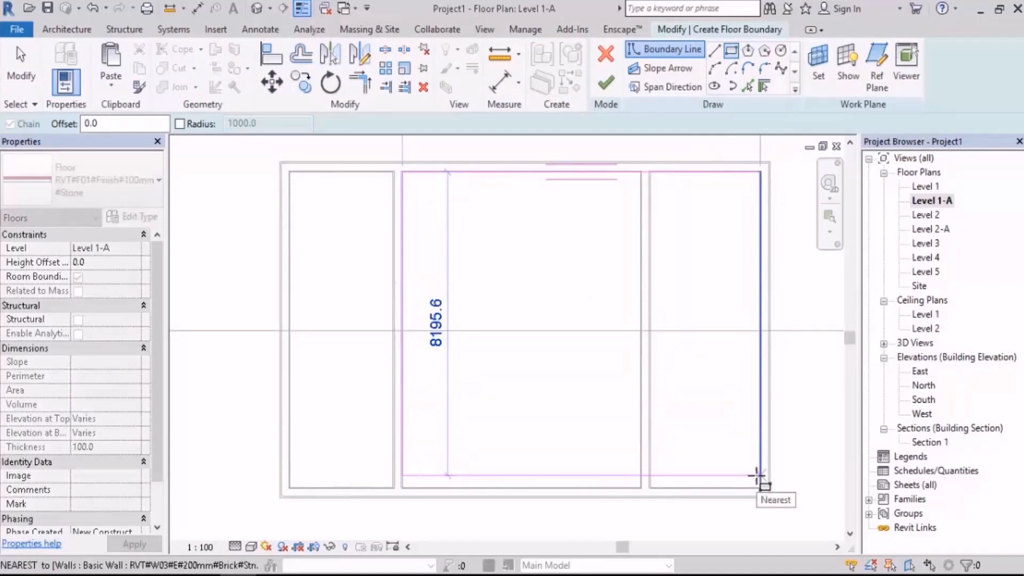
pyautogui.press('Escape')
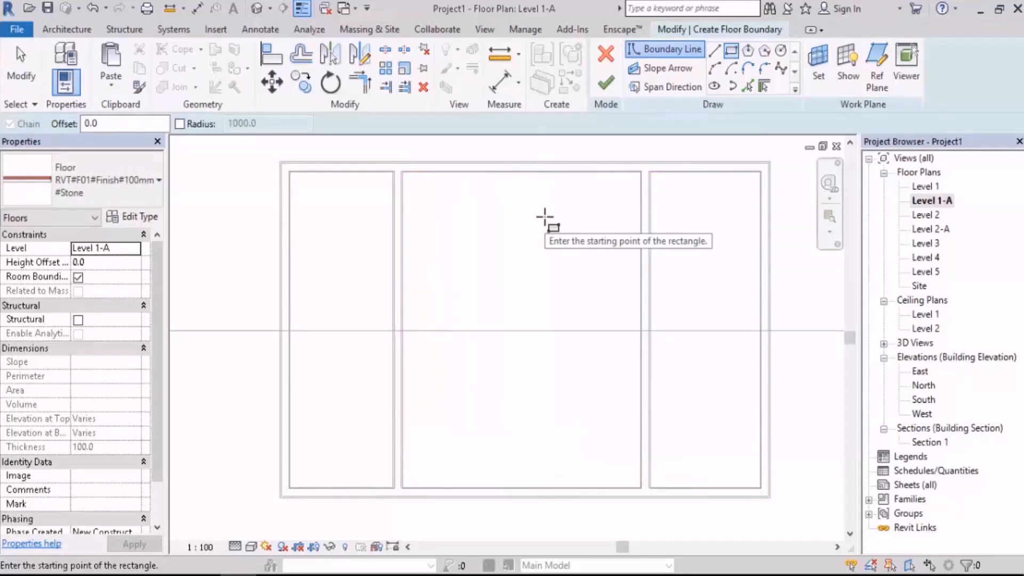
# Sketch separate rectangular boundaries along the inner wall faces of all three rooms within the single floor sketch
pyautogui.click(289, 172)
pyautogui.click(393, 487)
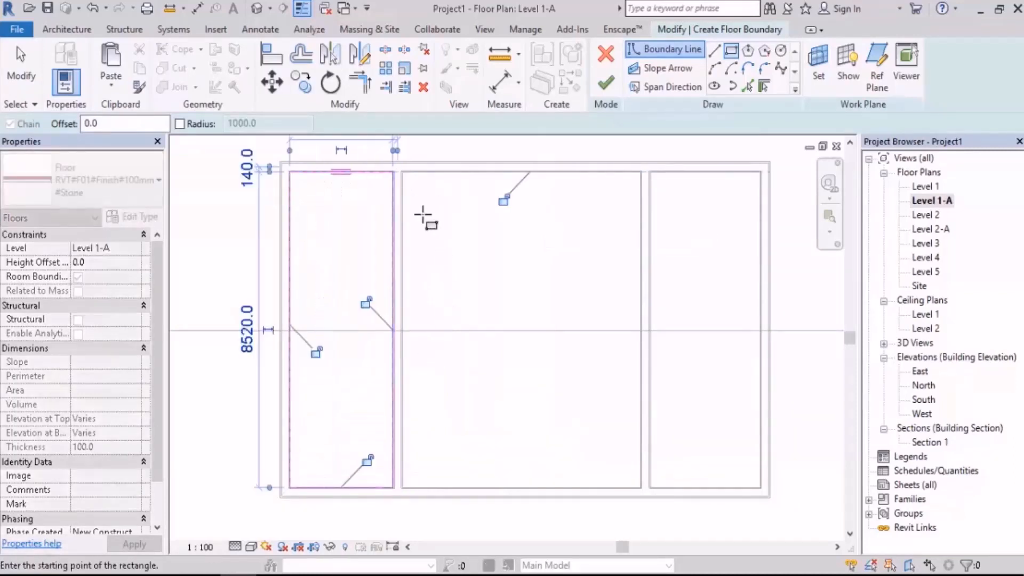
pyautogui.click(403, 172)
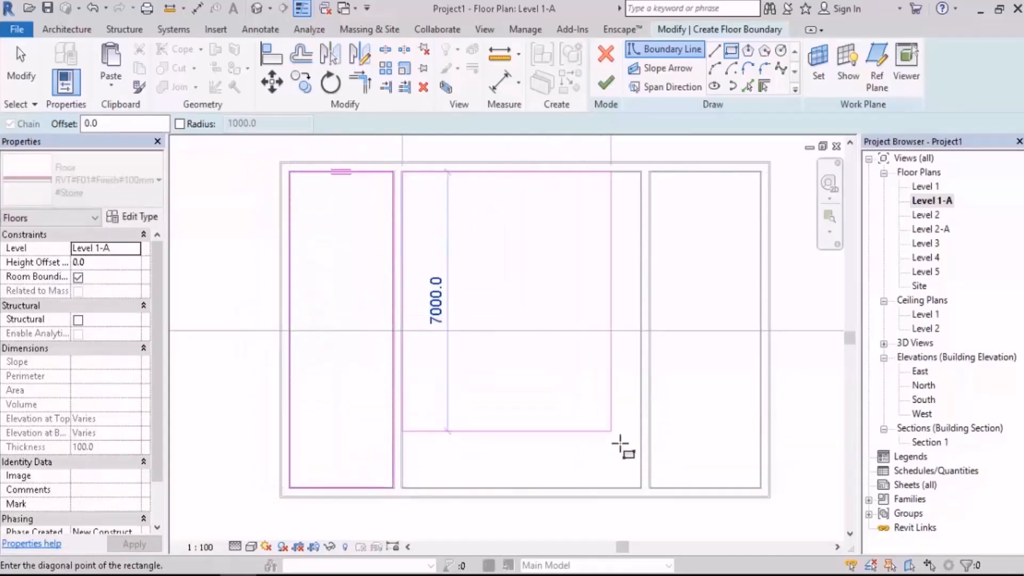
pyautogui.click(641, 487)
pyautogui.click(650, 171)
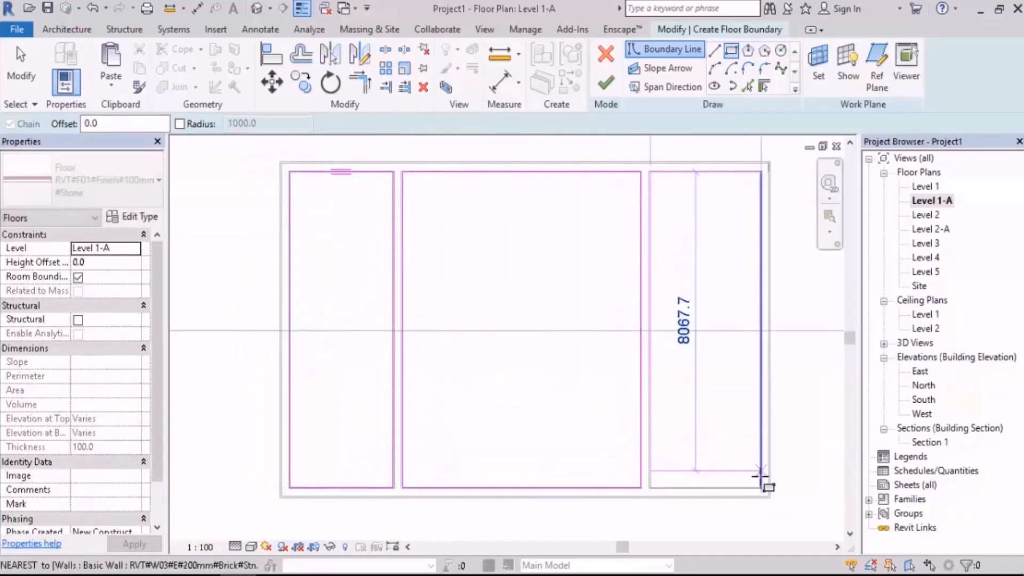
pyautogui.click(761, 487)
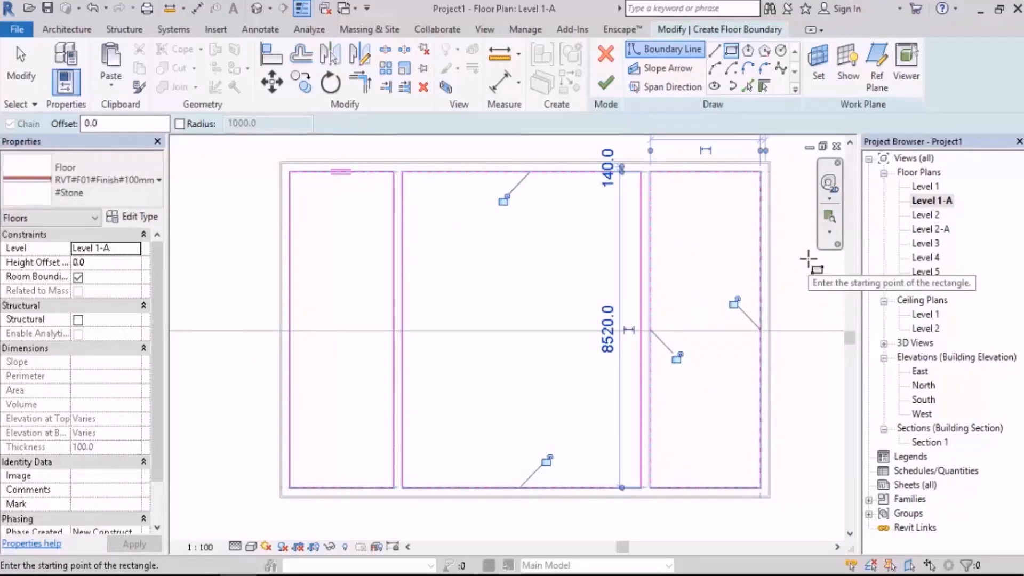
# Undo the most recent room rectangles in the floor sketch
pyautogui.hotkey('ctrl', 'z')
pyautogui.hotkey('ctrl', 'z')
pyautogui.hotkey('ctrl', 'z')
pyautogui.hotkey('ctrl', 'z')
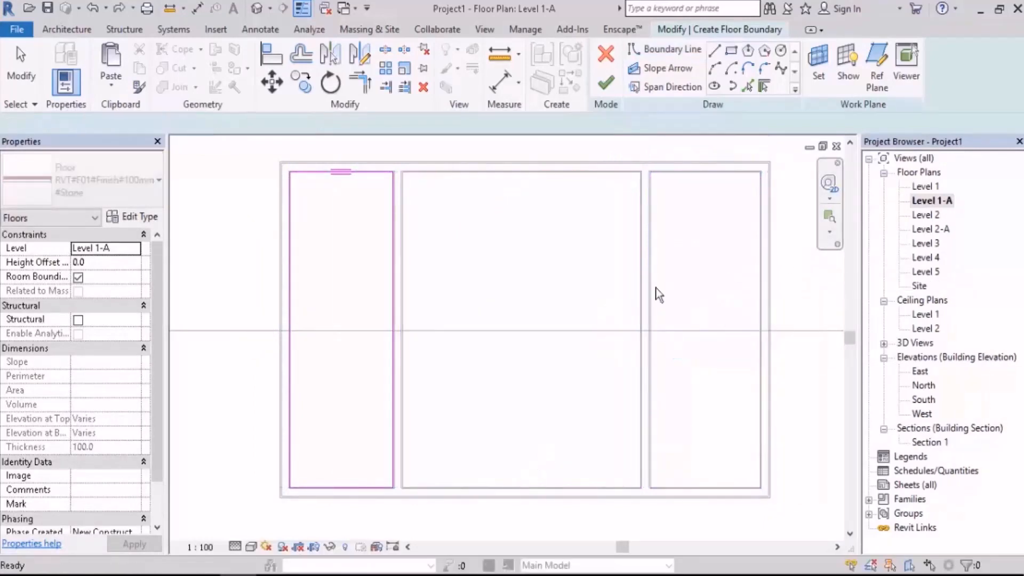
# Examine the building in the 3D view and review the floors across all storeys in Section 1
pyautogui.click(257, 8)
pyautogui.keyDown('shift'); pyautogui.moveTo(555, 358); pyautogui.dragTo(298, 374, button='middle'); pyautogui.keyUp('shift')
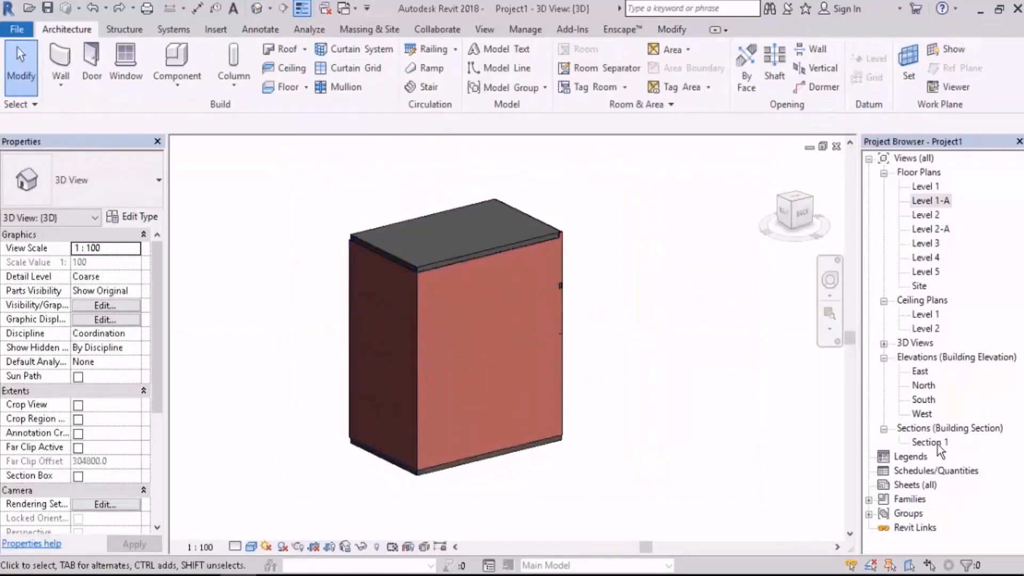
pyautogui.doubleClick(931, 442)
pyautogui.scroll(-5, 663, 360)
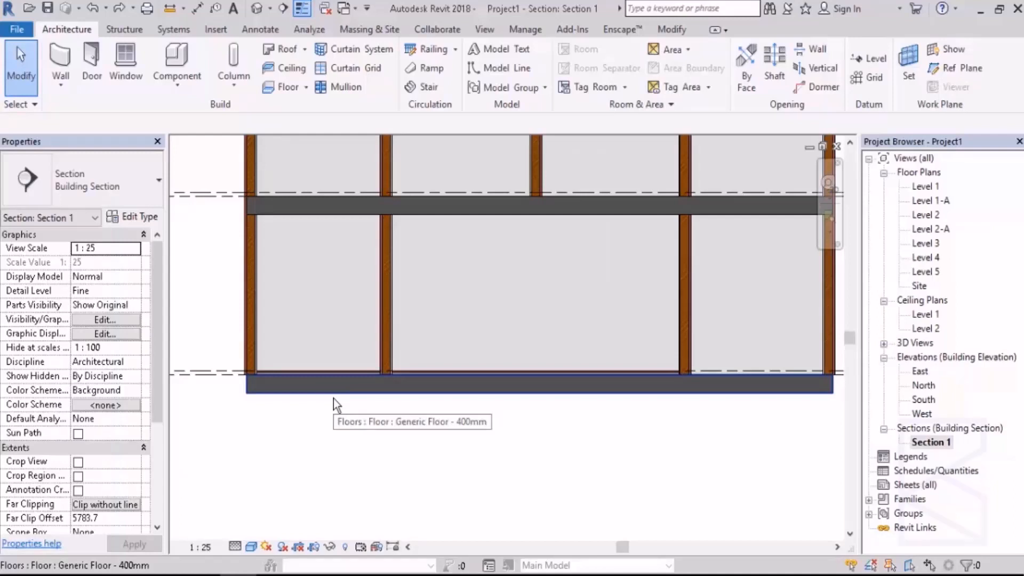
pyautogui.scroll(-3, 299, 389)
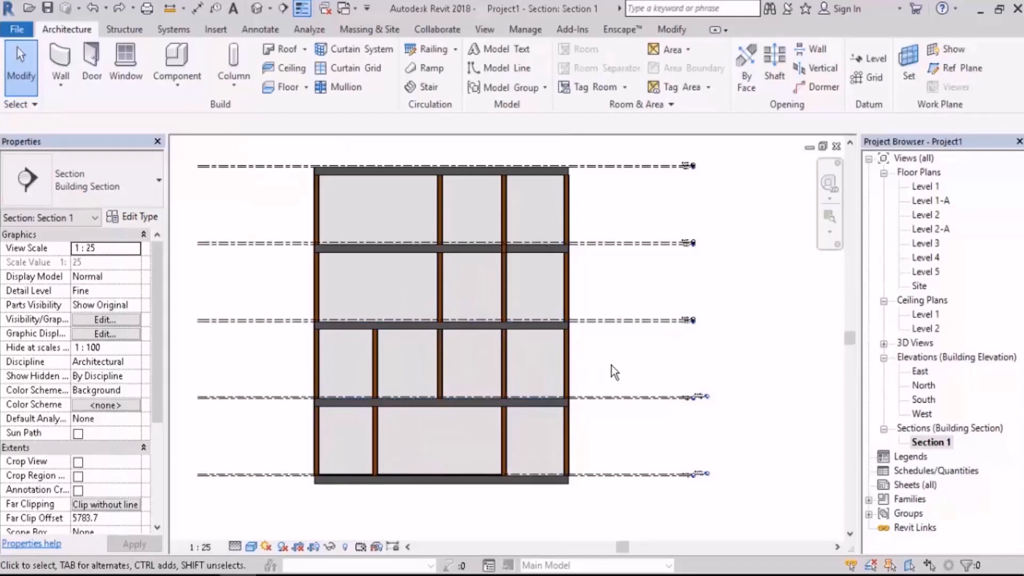
pyautogui.moveTo(611, 366); pyautogui.dragTo(638, 380, button='middle')
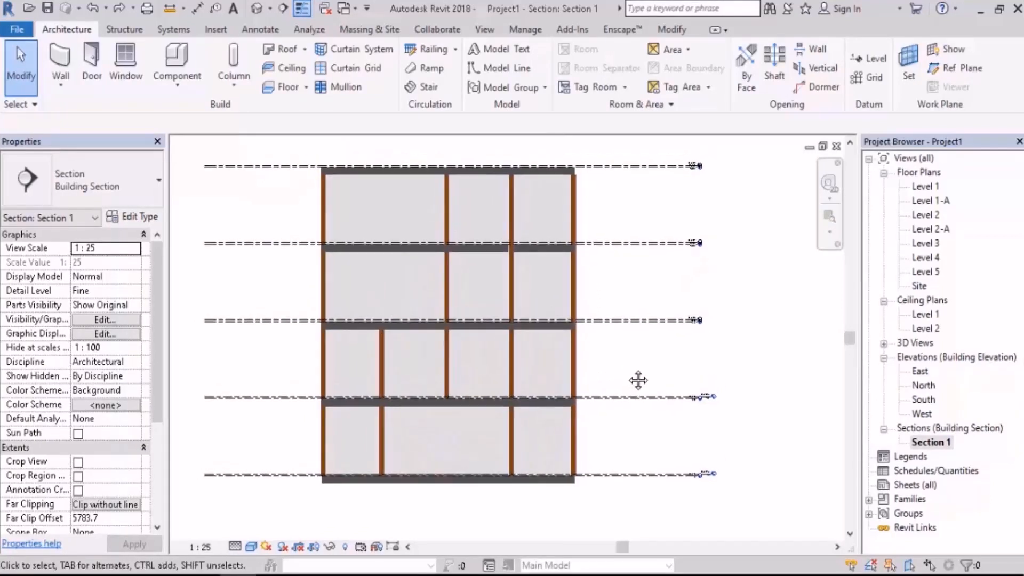